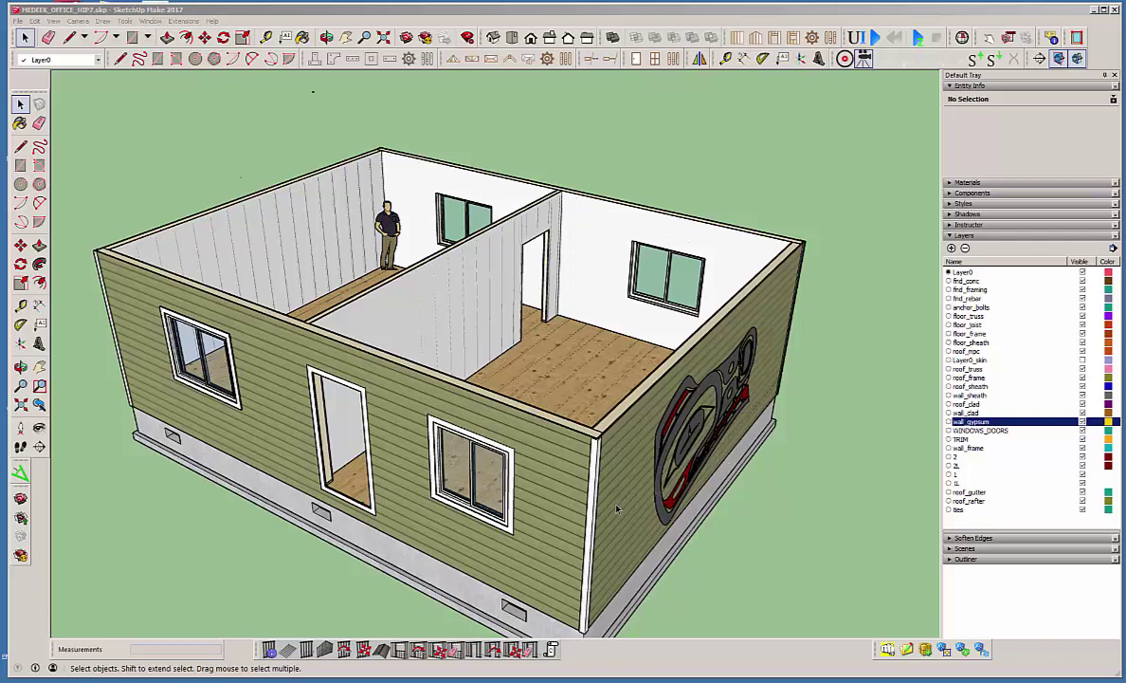
Hide the wall_sheath, wall_clad, wall_gypsum and TRIM layers to expose the stud framing.
middle_drag(617, 509, 816, 481)
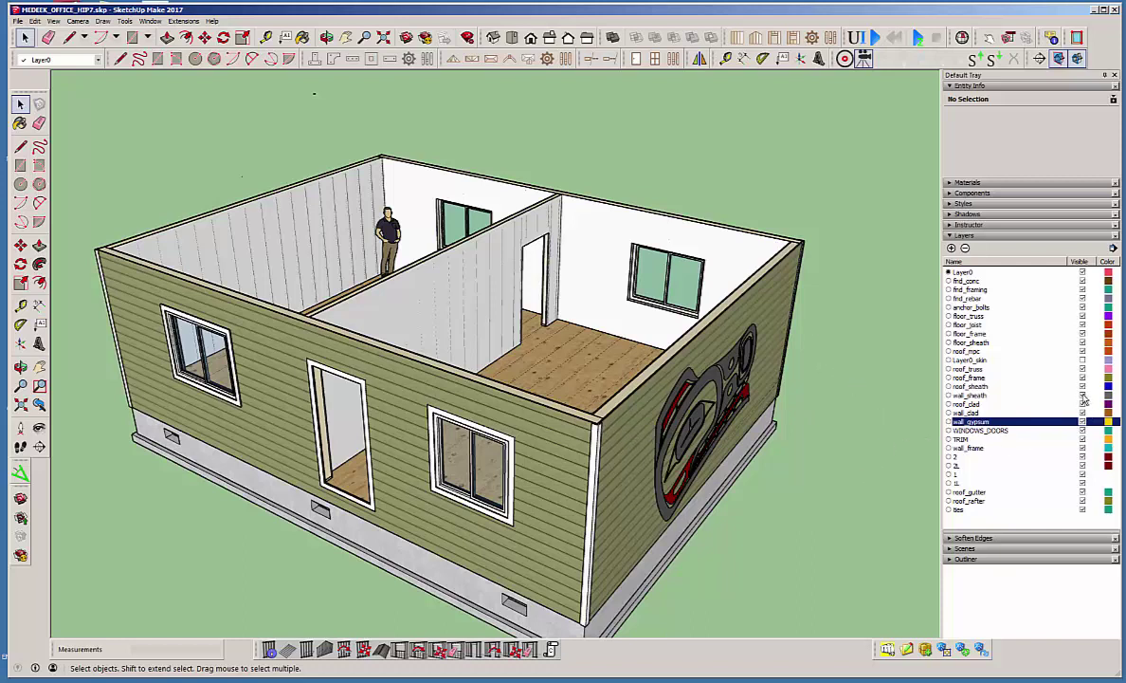
click(1083, 396)
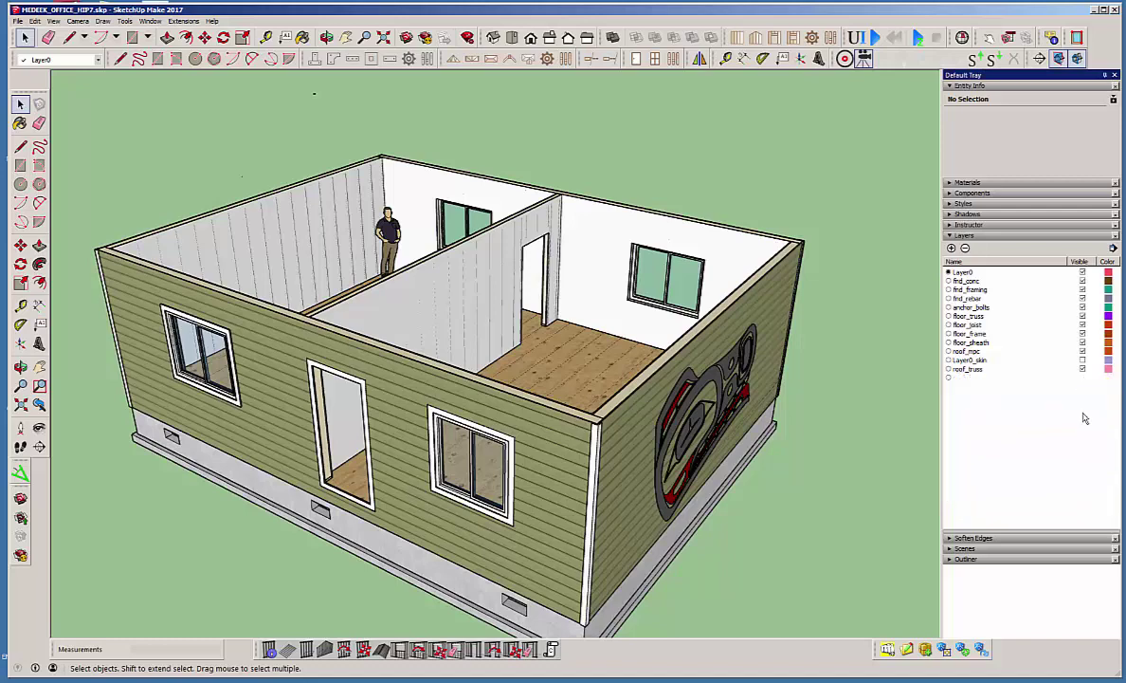
click(1082, 413)
click(1083, 421)
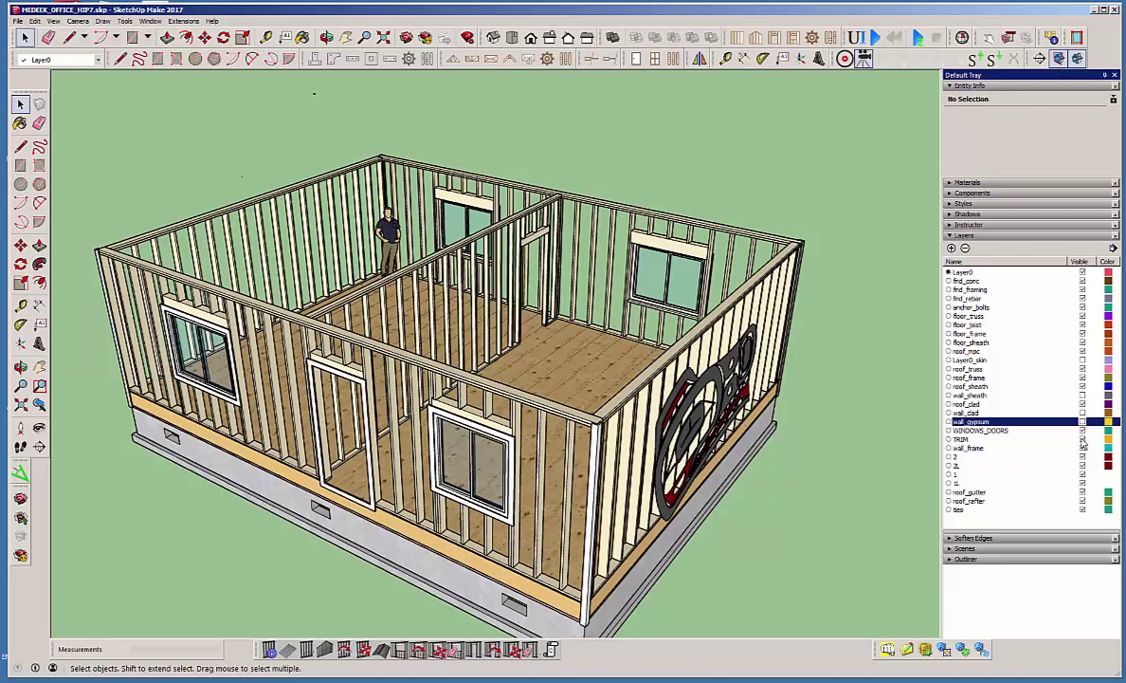
click(1083, 439)
middle_drag(635, 414, 697, 324)
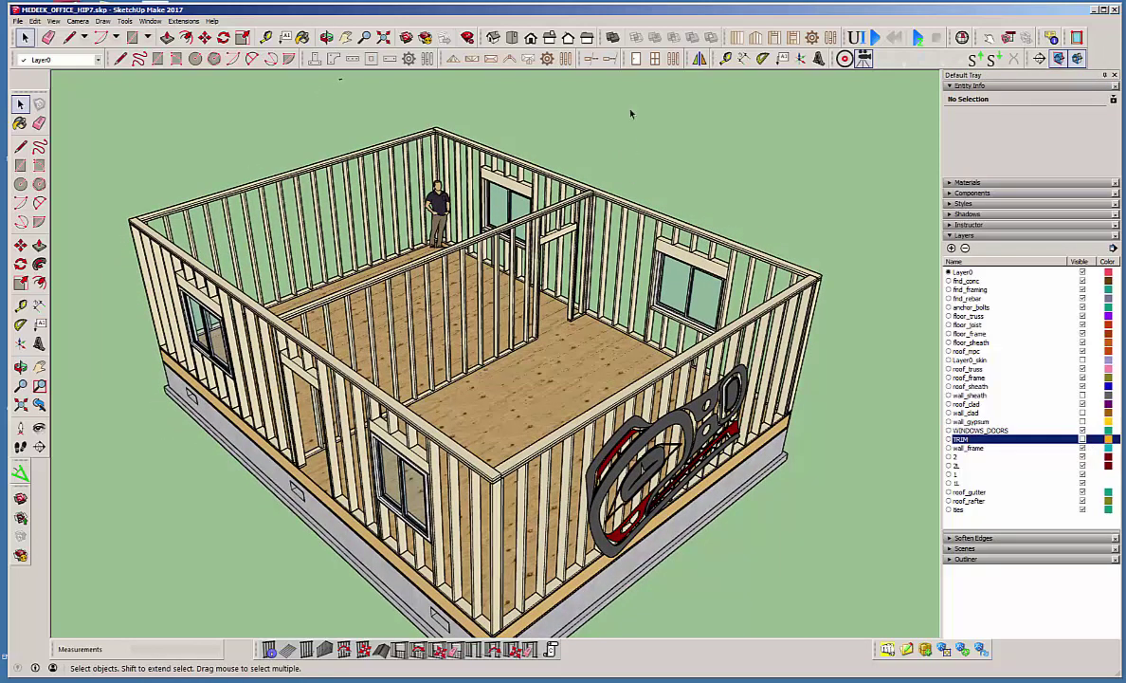
Pick the Common truss family and place both front wall corners of the truss span.
click(454, 59)
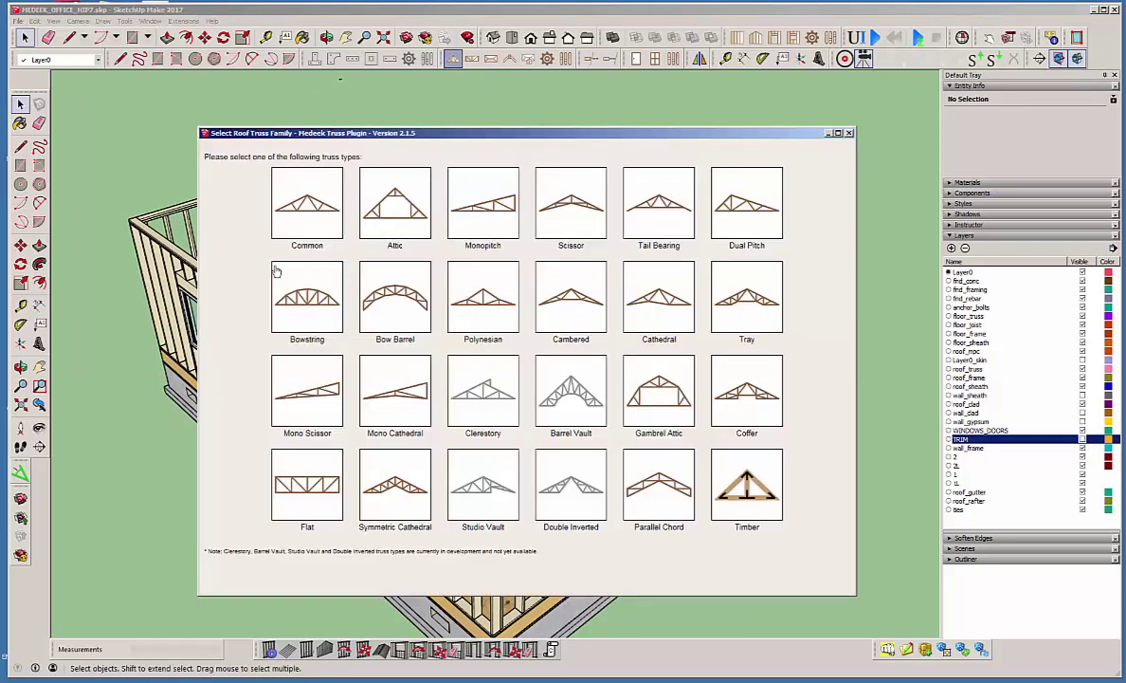
click(320, 194)
scroll(548, 452, up, 5)
click(449, 456)
scroll(449, 456, down, 3)
scroll(636, 270, down, 1)
scroll(636, 269, up, 6)
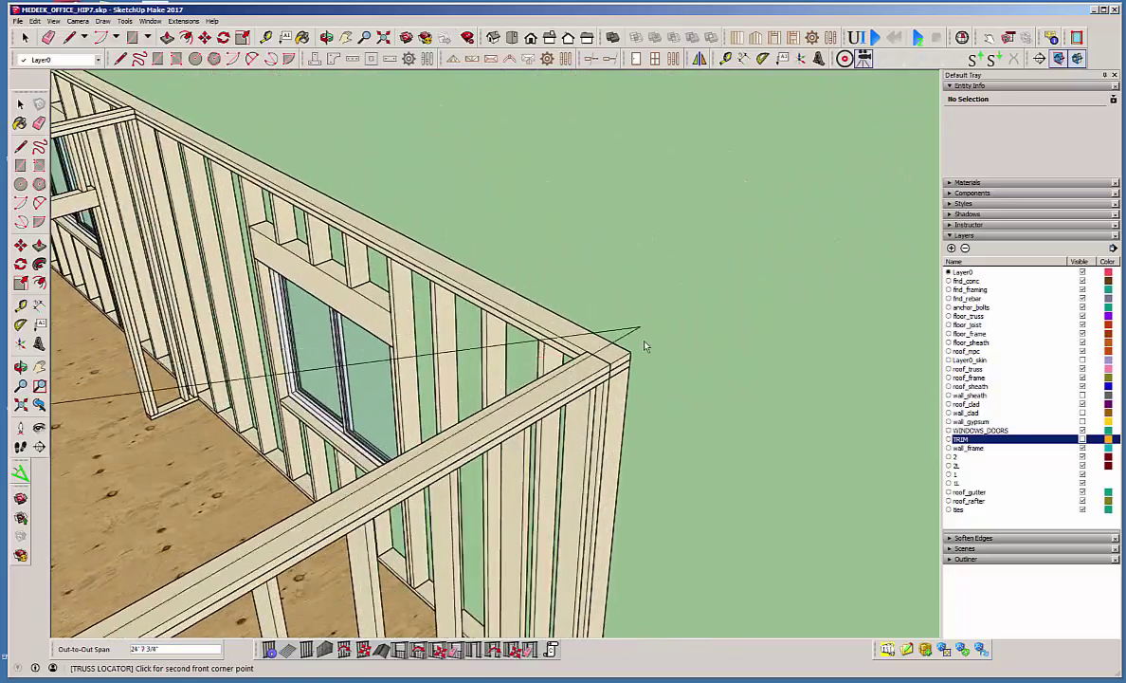
click(635, 359)
scroll(725, 390, down, 5)
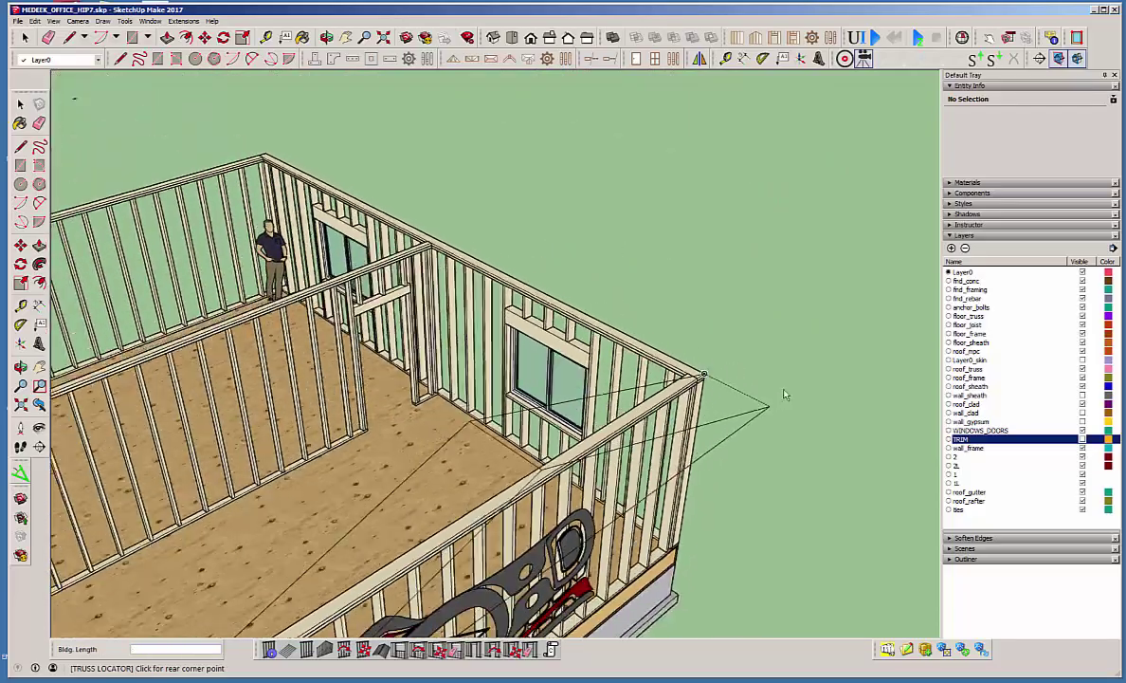
middle_drag(239, 192, 528, 195)
scroll(231, 267, up, 8)
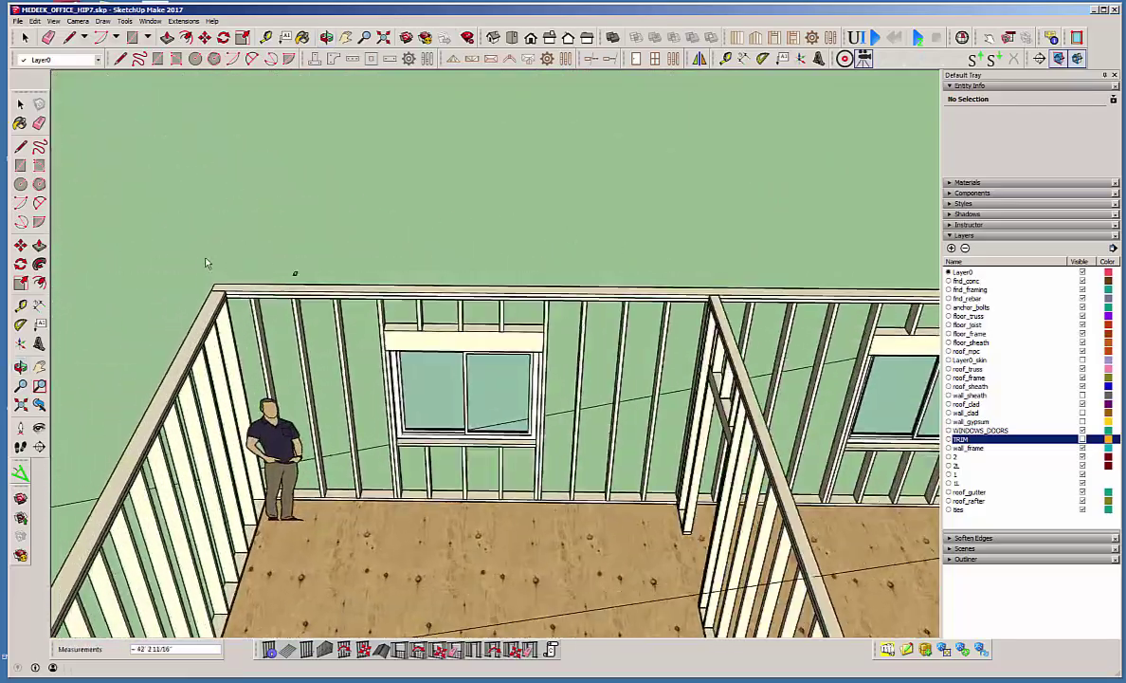
scroll(218, 274, up, 1)
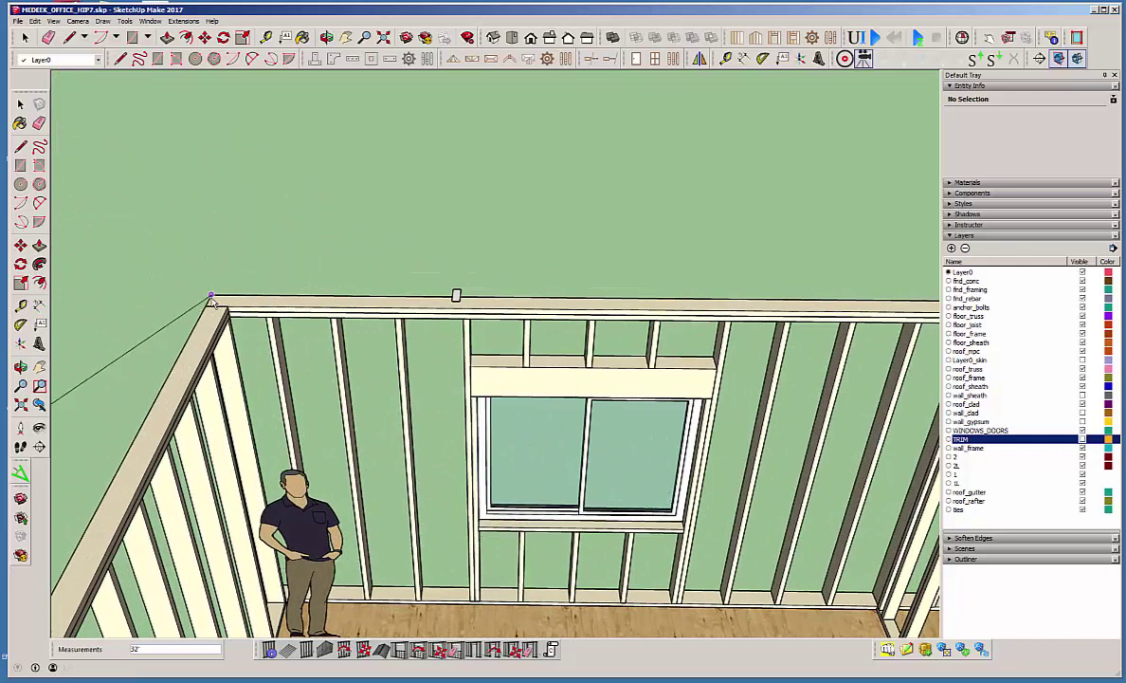
Fix the rear corner of the truss span and choose Fink as the truss type.
click(212, 297)
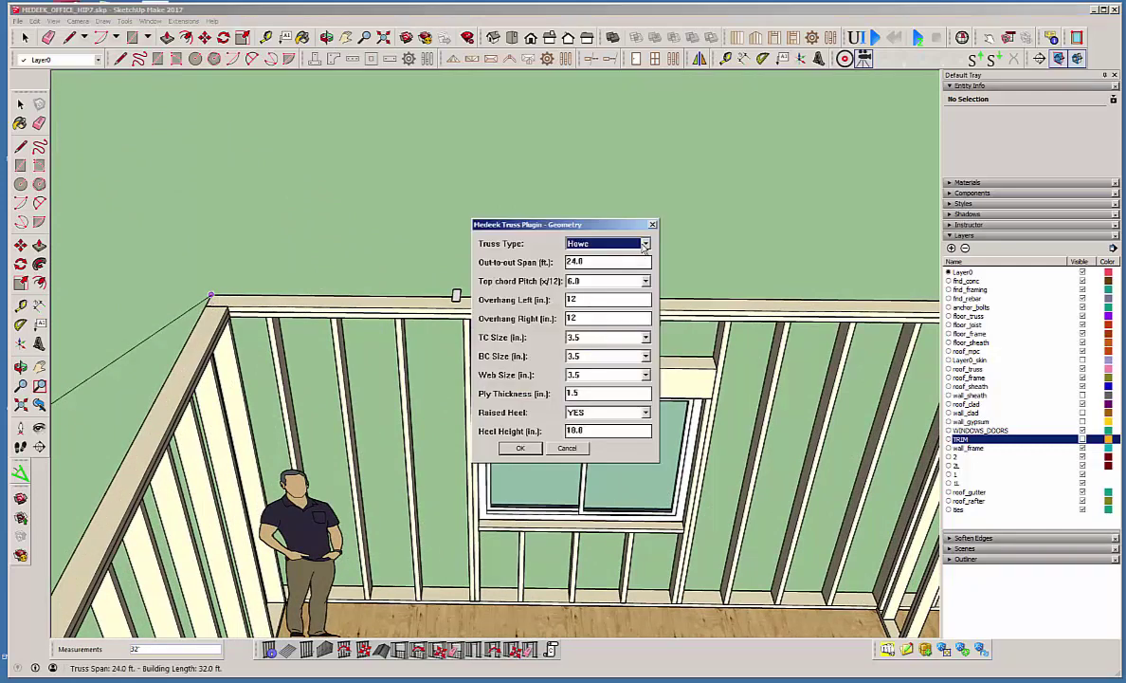
click(595, 244)
click(605, 276)
Turn off the raised heel, set heel height 0 and top chord pitch 4.0.
click(599, 414)
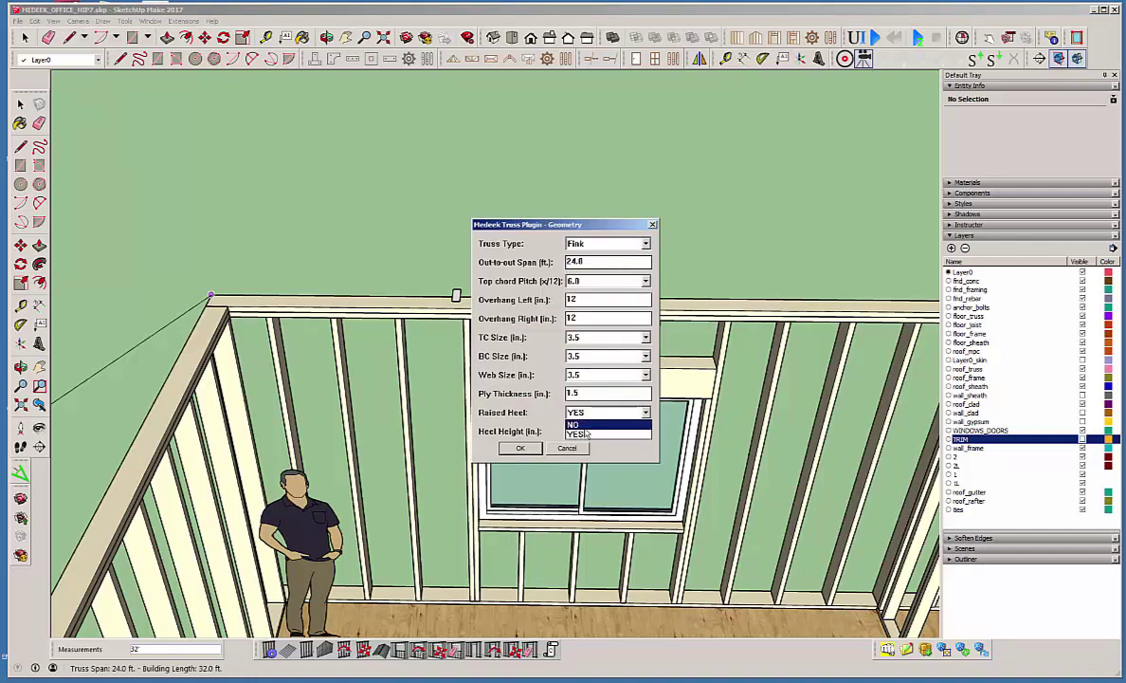
click(600, 429)
key(Tab)
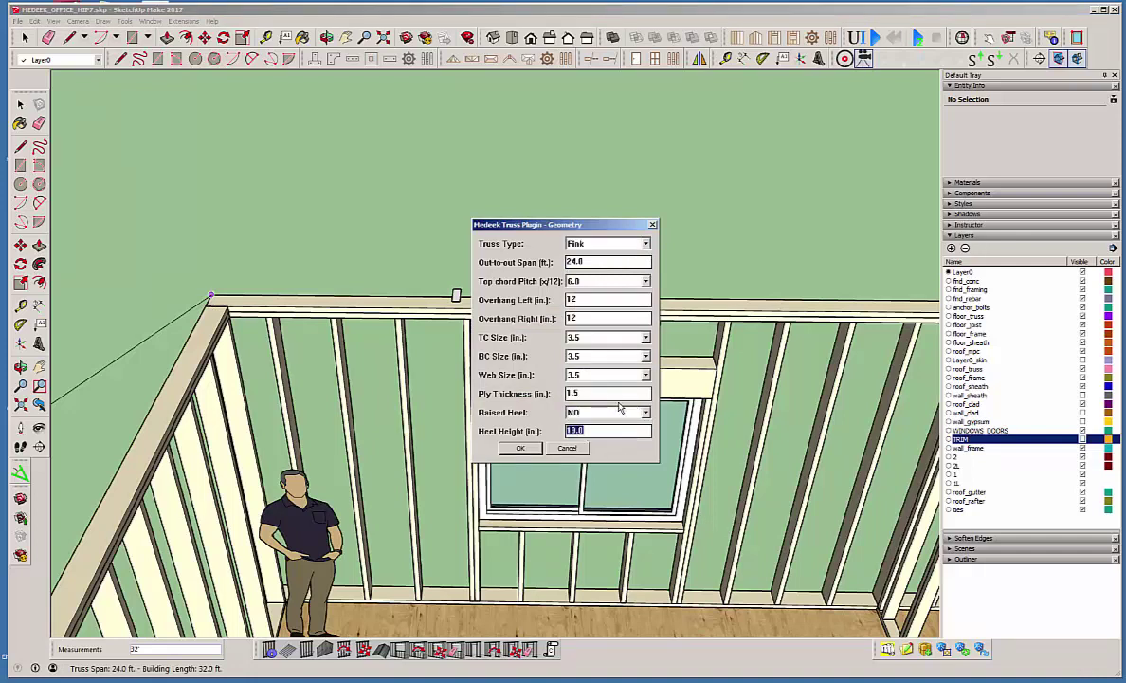
text(0)
click(646, 281)
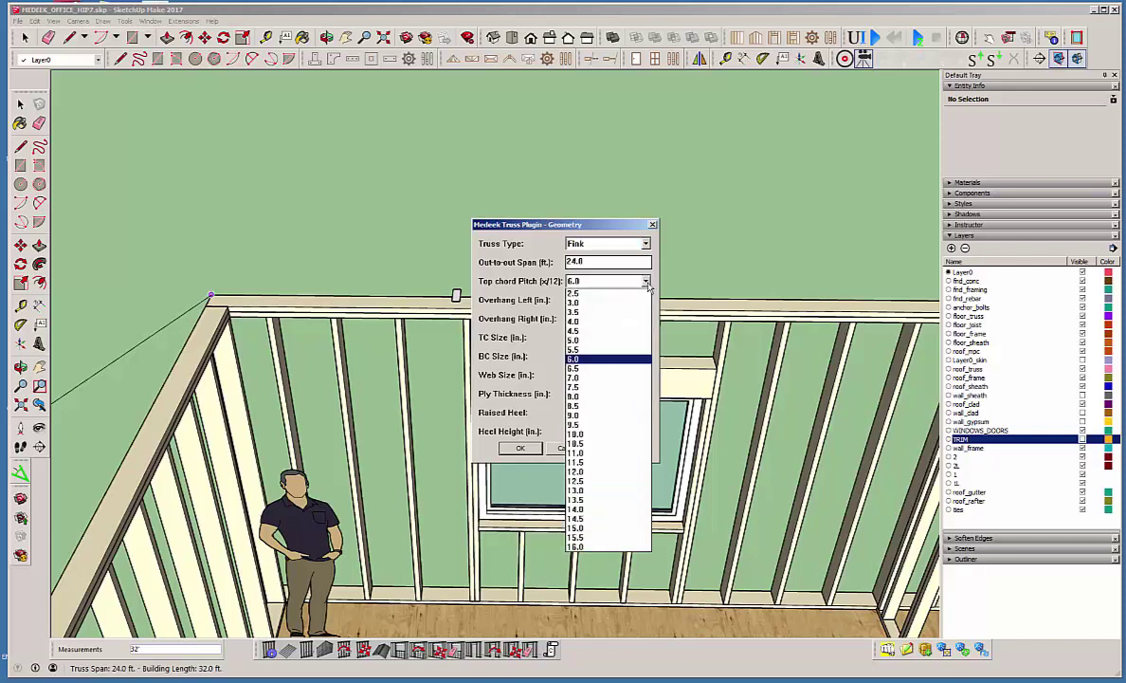
click(597, 321)
Accept the geometry and parameters, and submit advanced options with Roof Returns set to NO.
click(521, 449)
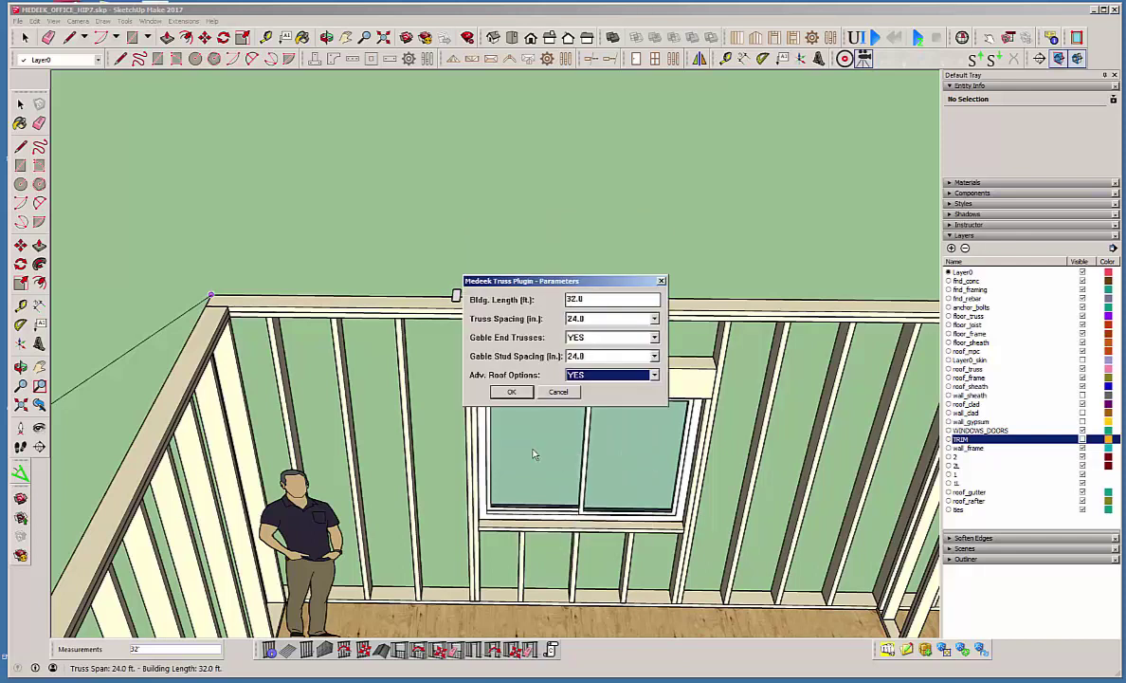
click(509, 391)
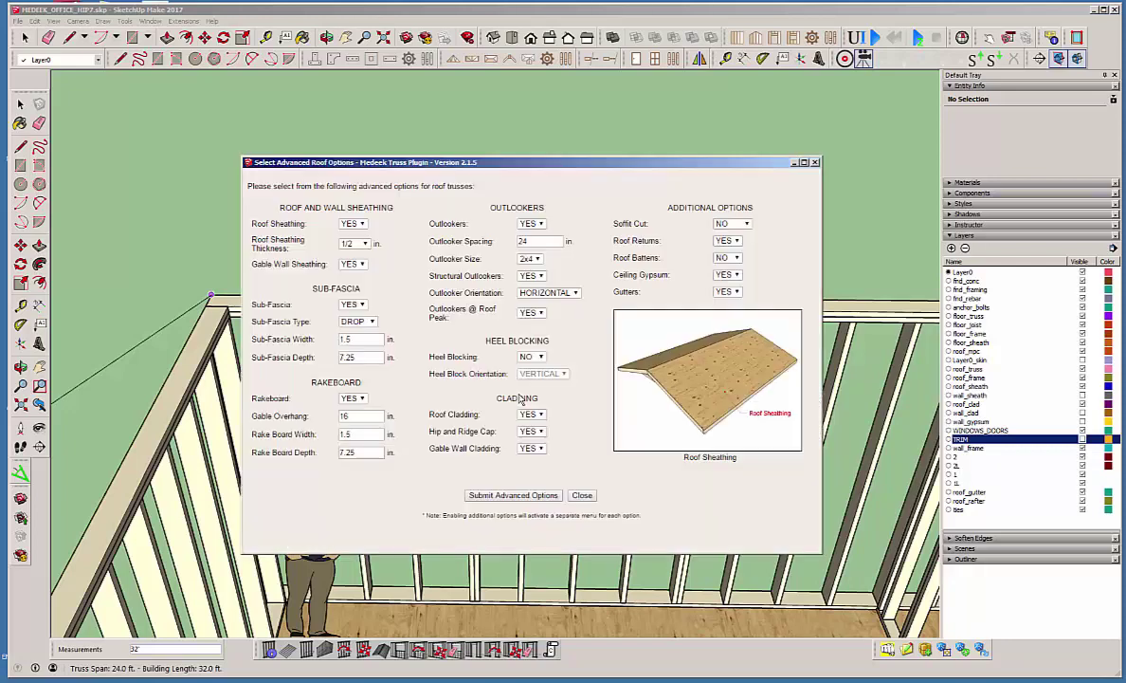
click(727, 240)
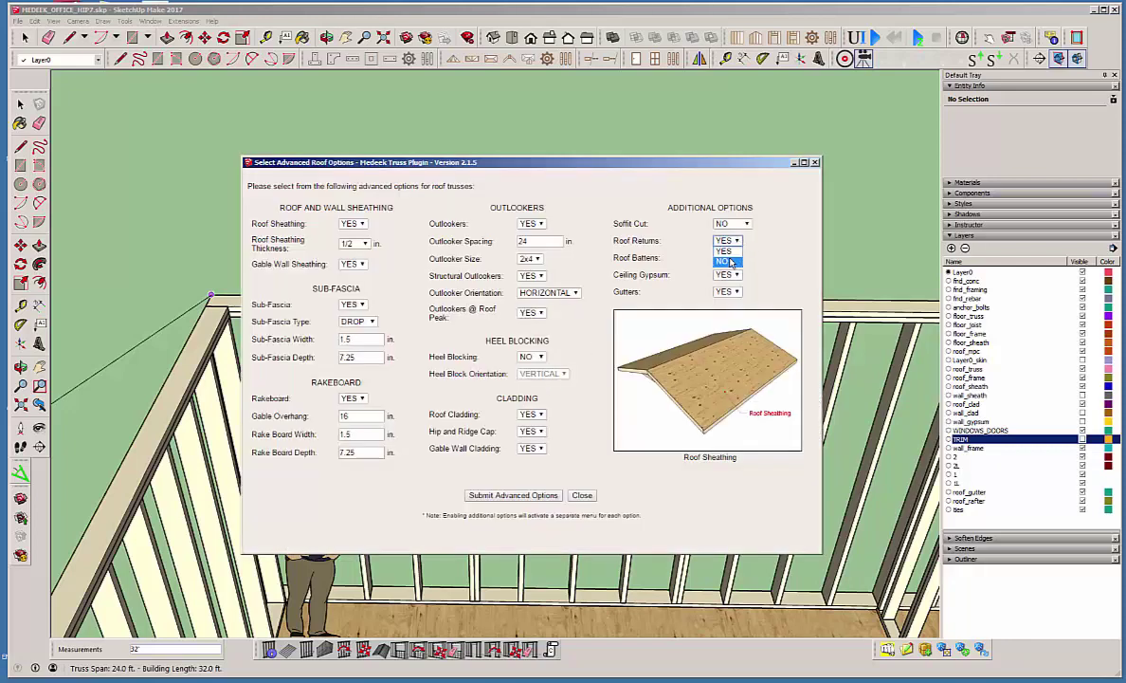
click(726, 252)
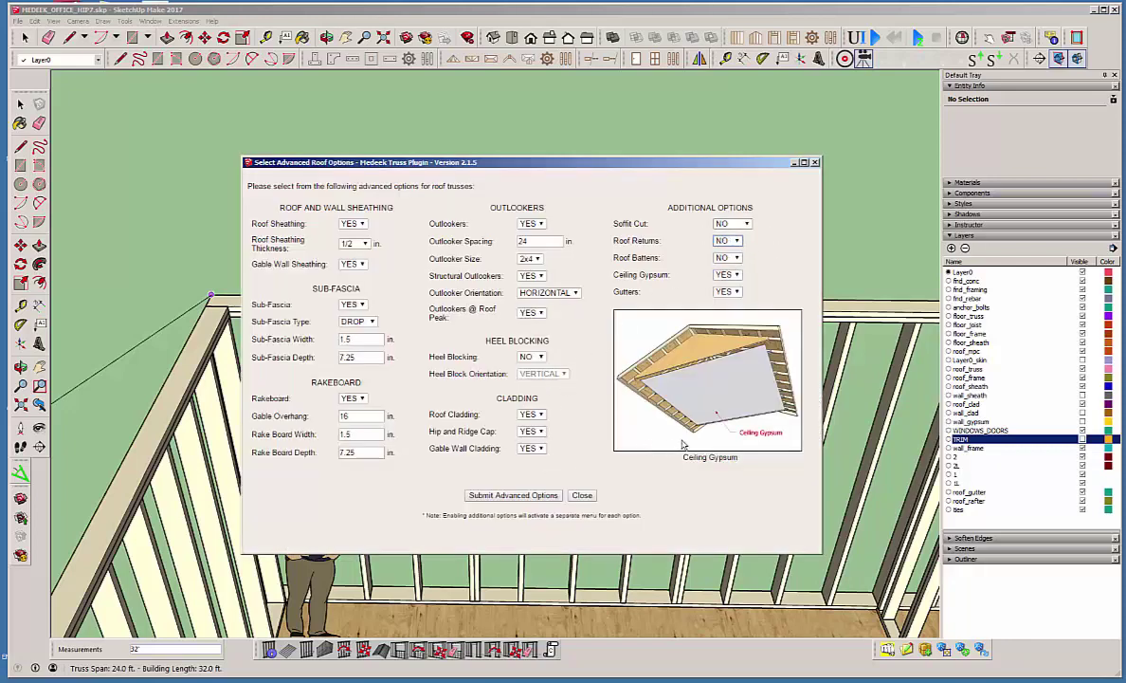
click(527, 498)
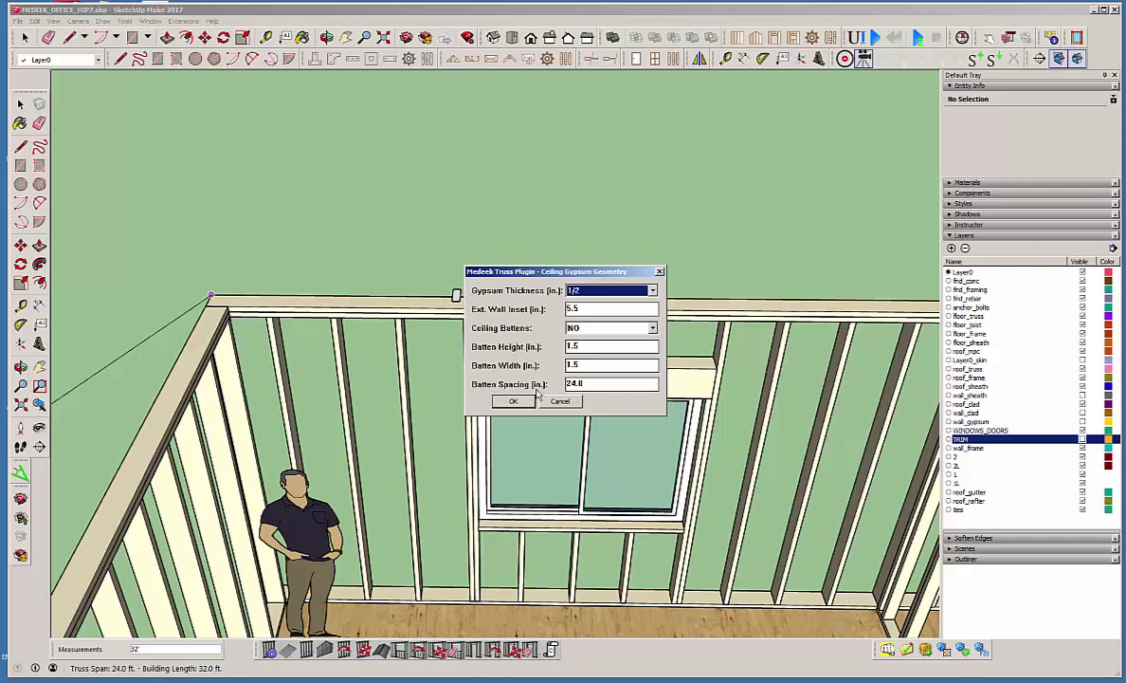
Keep the default ceiling gypsum and choose K5 gutters to generate the roof.
click(513, 402)
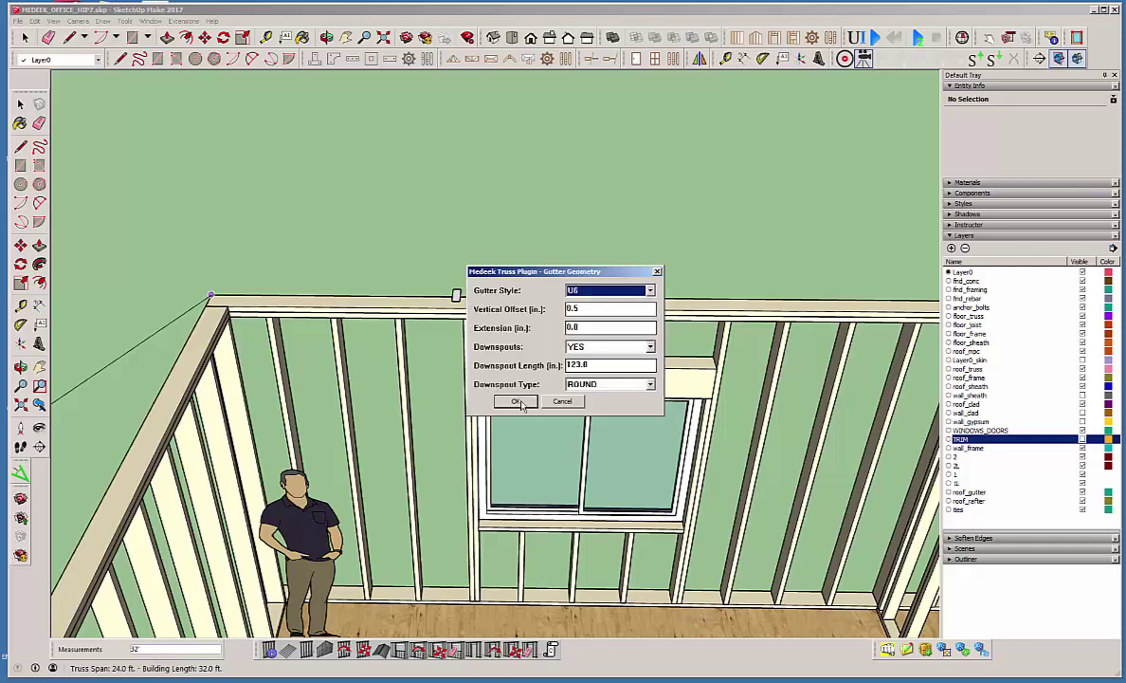
click(592, 290)
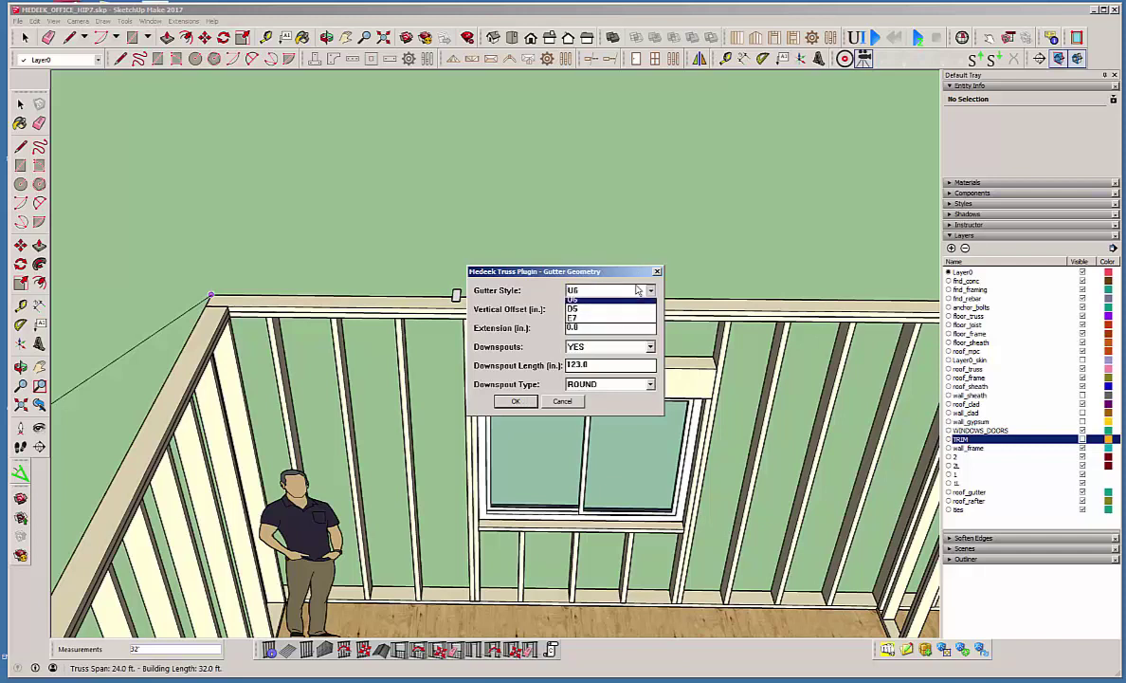
click(601, 302)
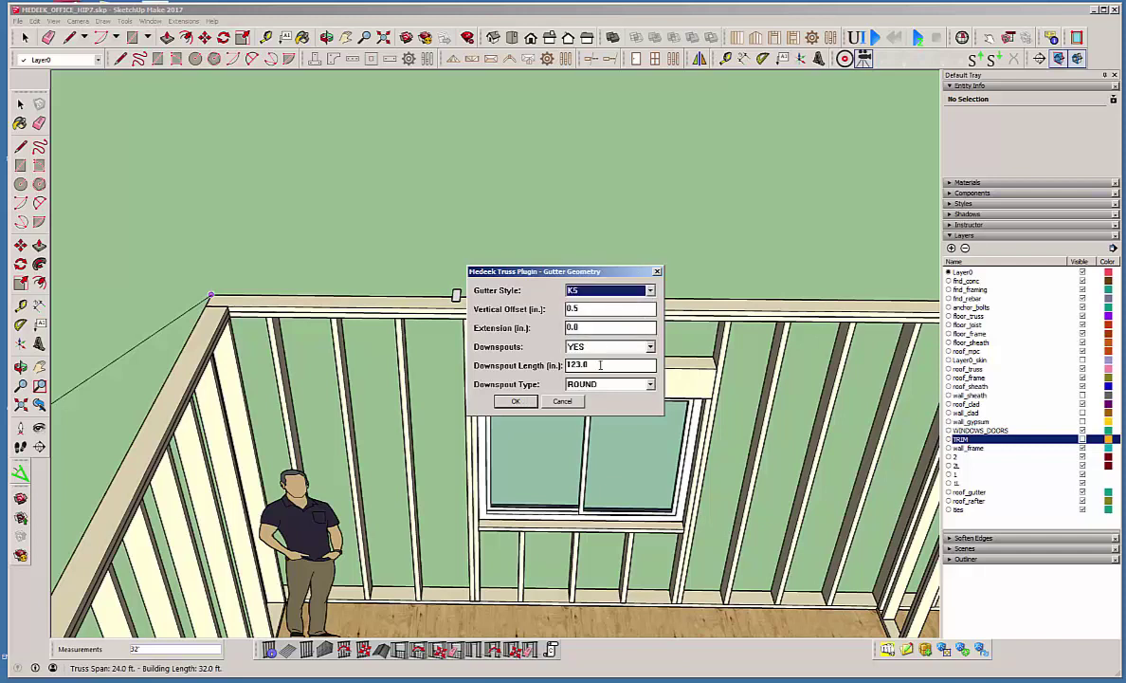
click(517, 402)
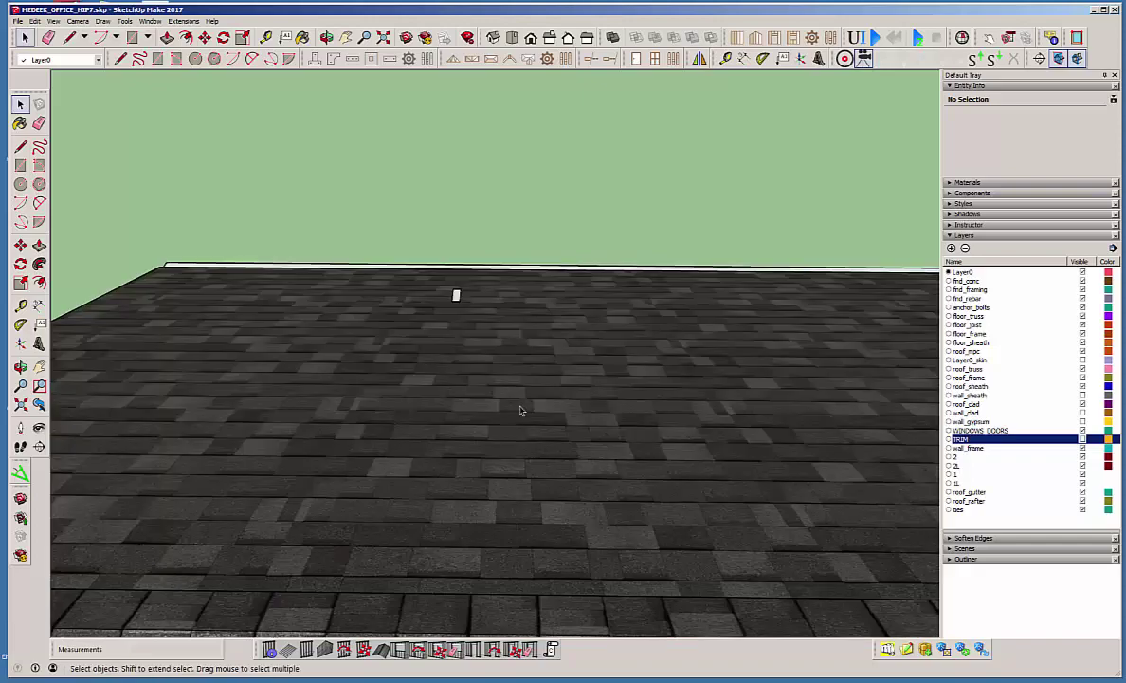
Zoom out and orbit to view the front gable, then the side of the shingled house.
middle_drag(521, 407, 271, 237)
scroll(216, 223, up, 5)
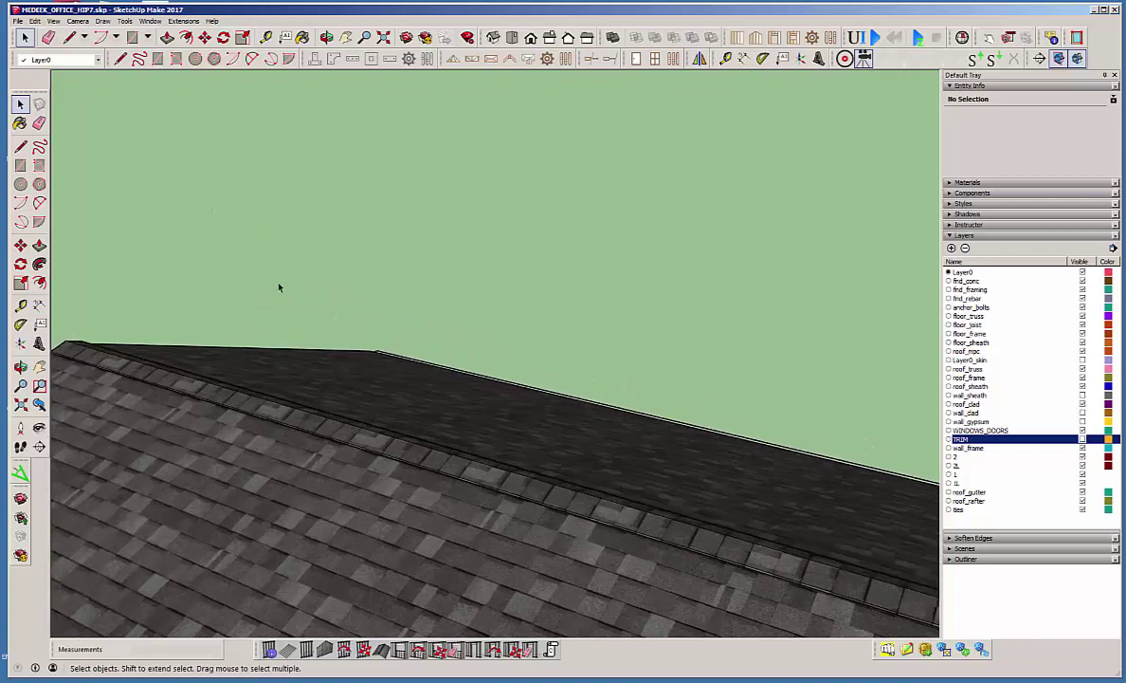
scroll(271, 279, down, 5)
scroll(202, 210, down, 6)
middle_drag(366, 340, 305, 252)
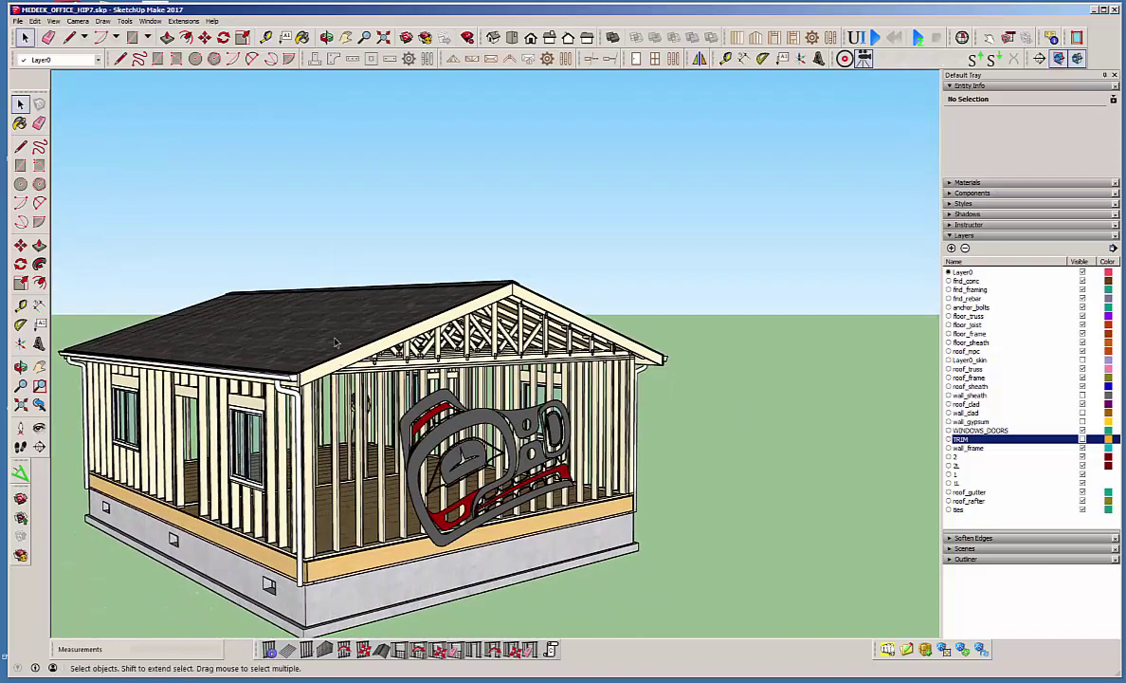
middle_drag(315, 313, 493, 372)
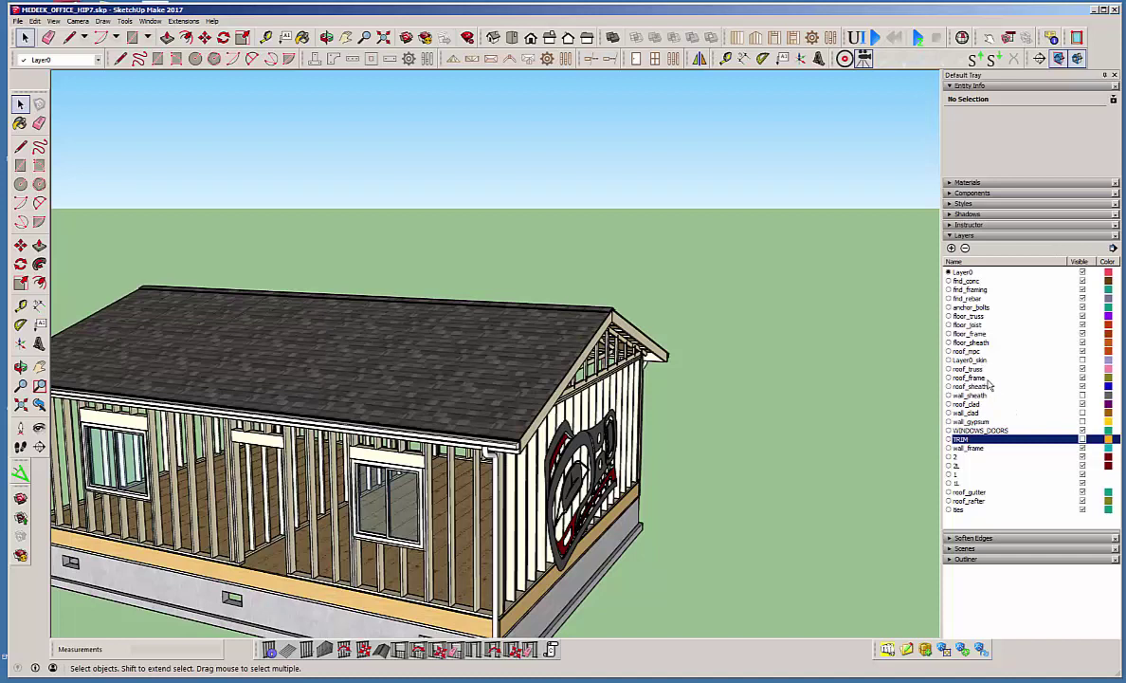
Hide the roof_clad and roof_sheath layers and orbit to view the exposed Fink trusses.
click(1082, 403)
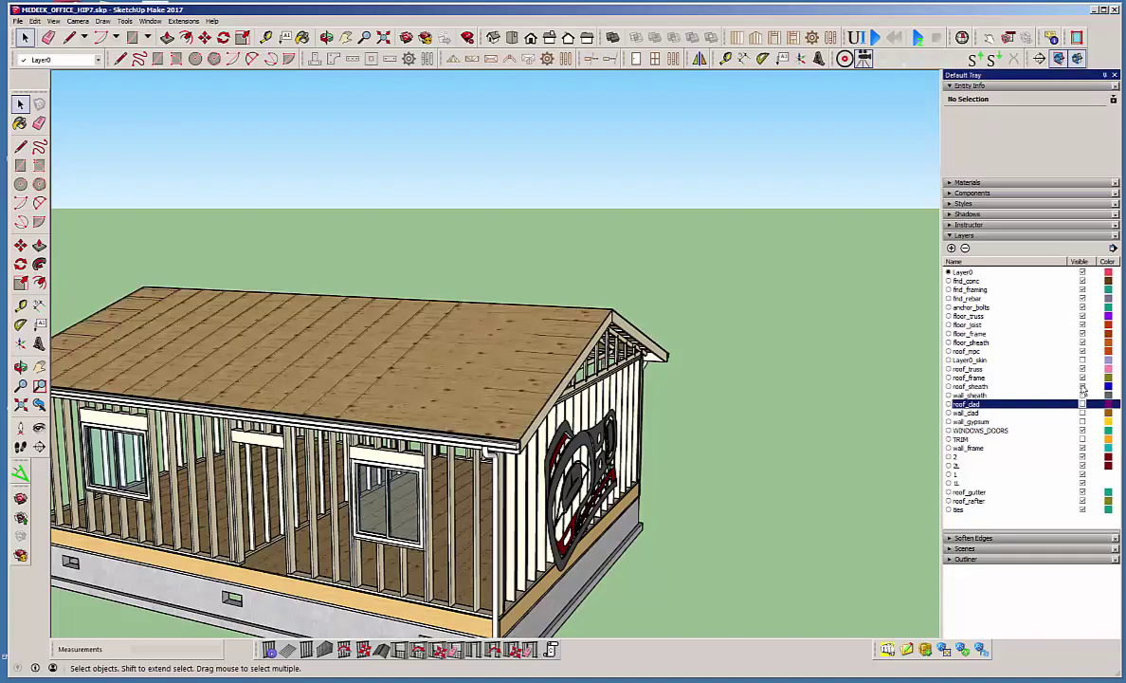
click(1083, 386)
middle_drag(568, 380, 493, 342)
scroll(336, 339, up, 3)
middle_drag(451, 462, 360, 479)
scroll(426, 427, down, 3)
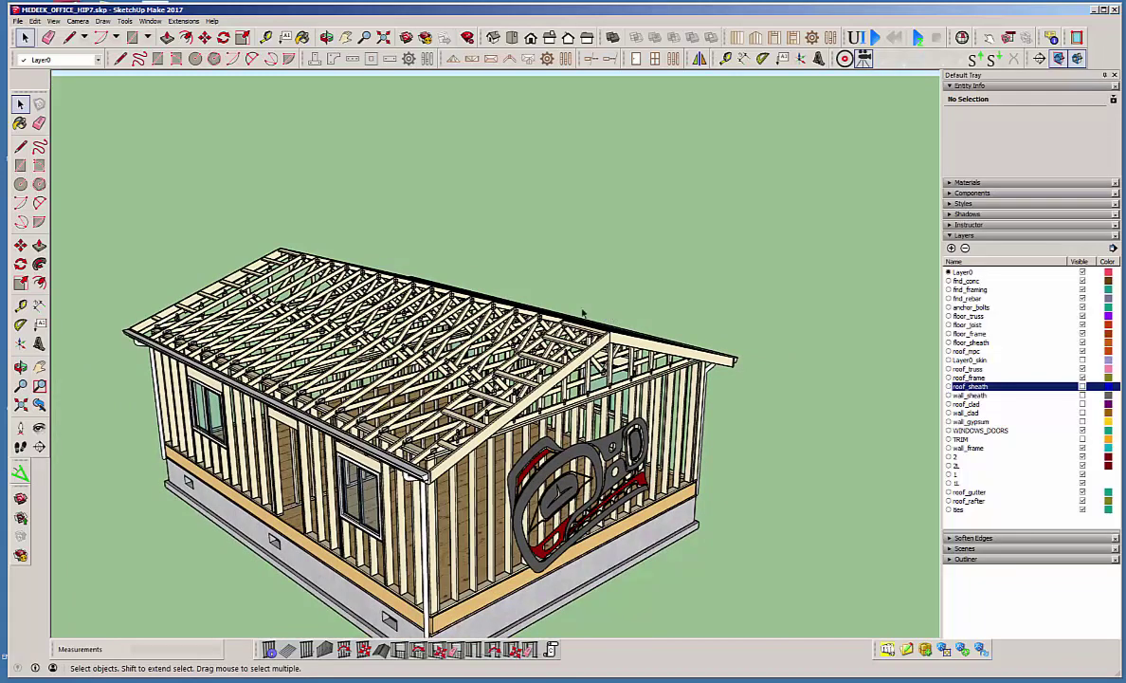
scroll(576, 313, up, 3)
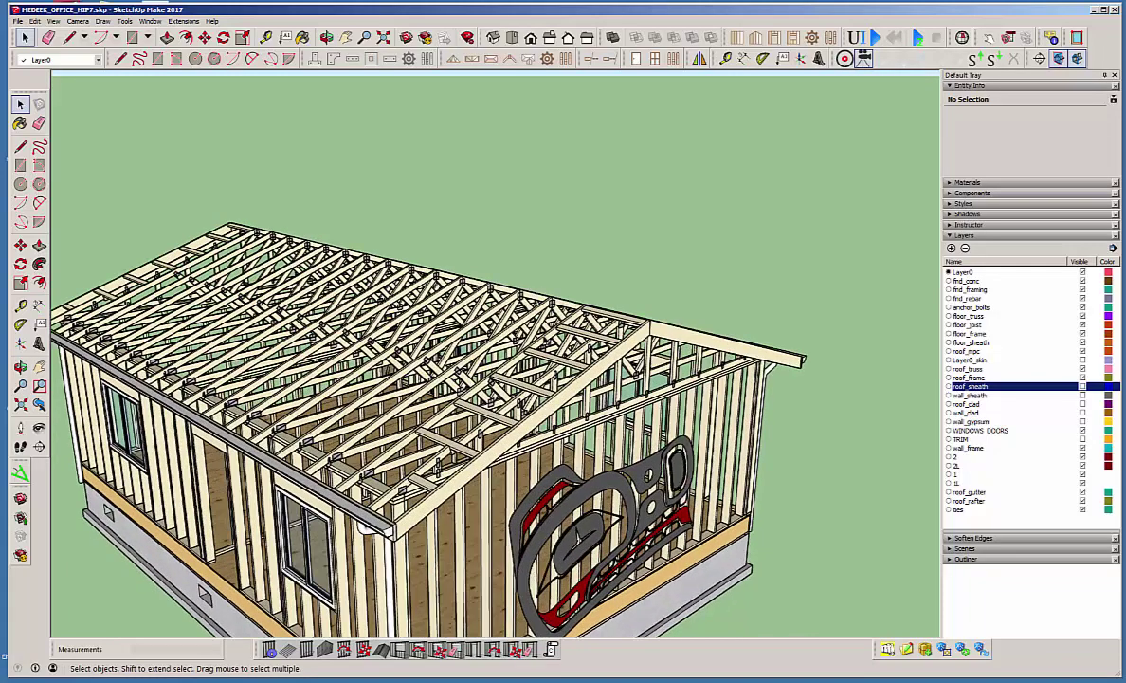
Open Edit Truss Assembly for the roof trusses and position the editor panel.
right_click(547, 309)
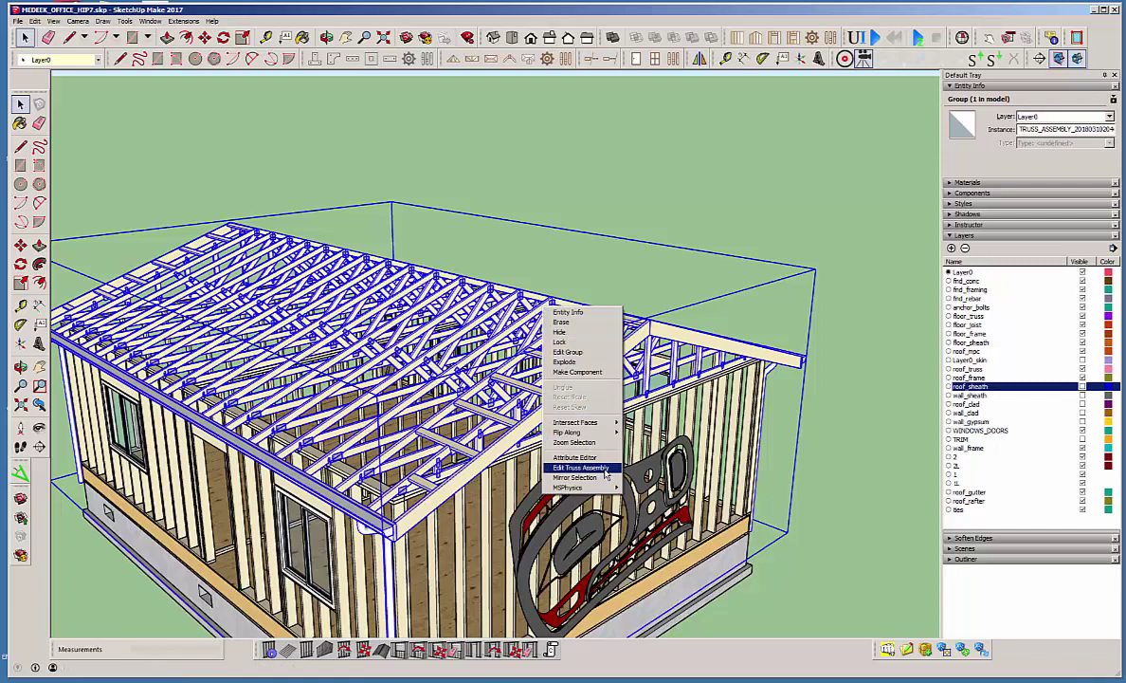
click(580, 468)
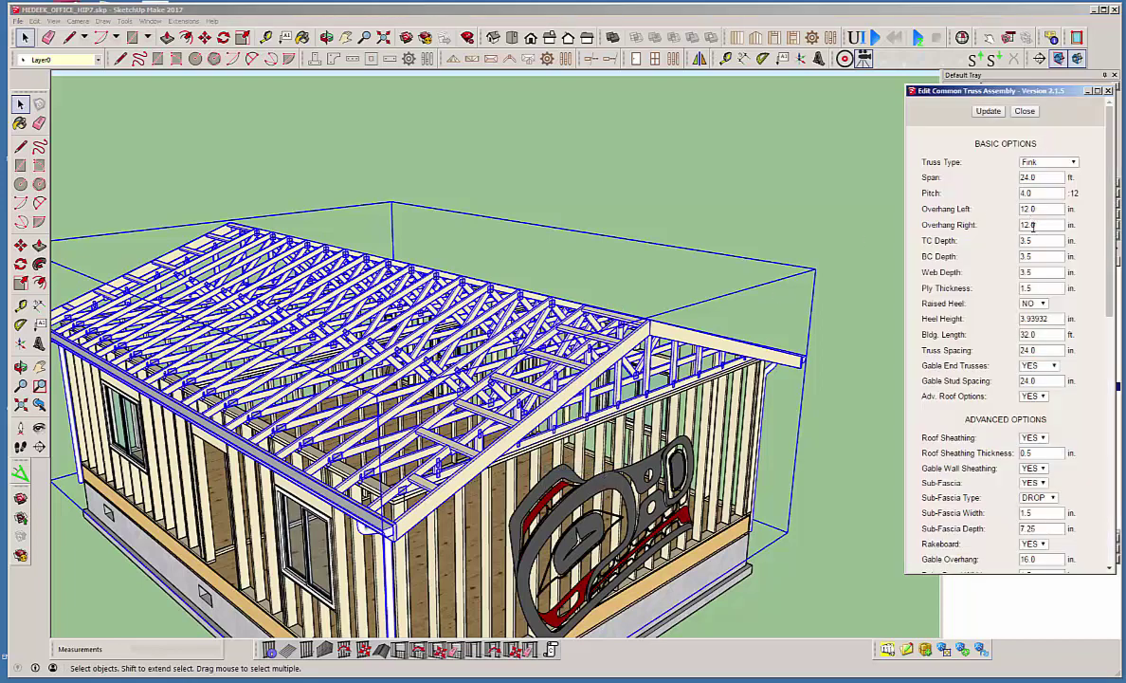
mouse_move(971, 90)
mouse_down()
mouse_move(960, 76)
mouse_move(1049, 83)
mouse_move(964, 98)
mouse_move(978, 94)
mouse_up()
click(792, 185)
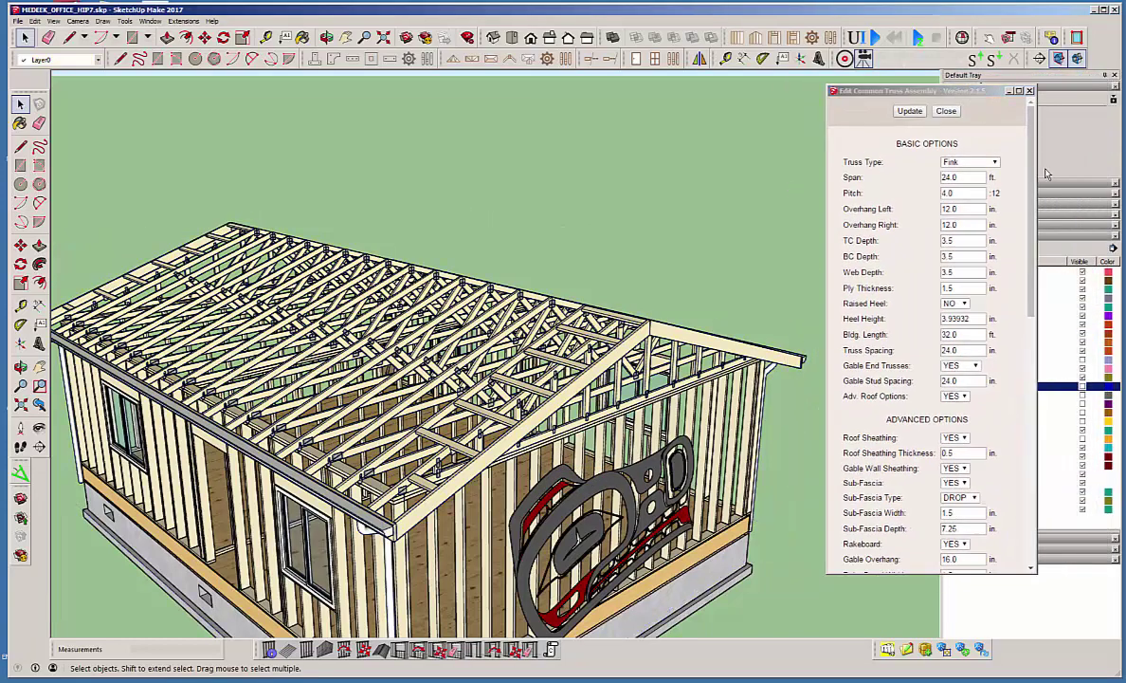
mouse_move(1038, 180)
mouse_down()
mouse_move(1006, 192)
mouse_move(1053, 190)
mouse_up()
drag(981, 90, 1054, 56)
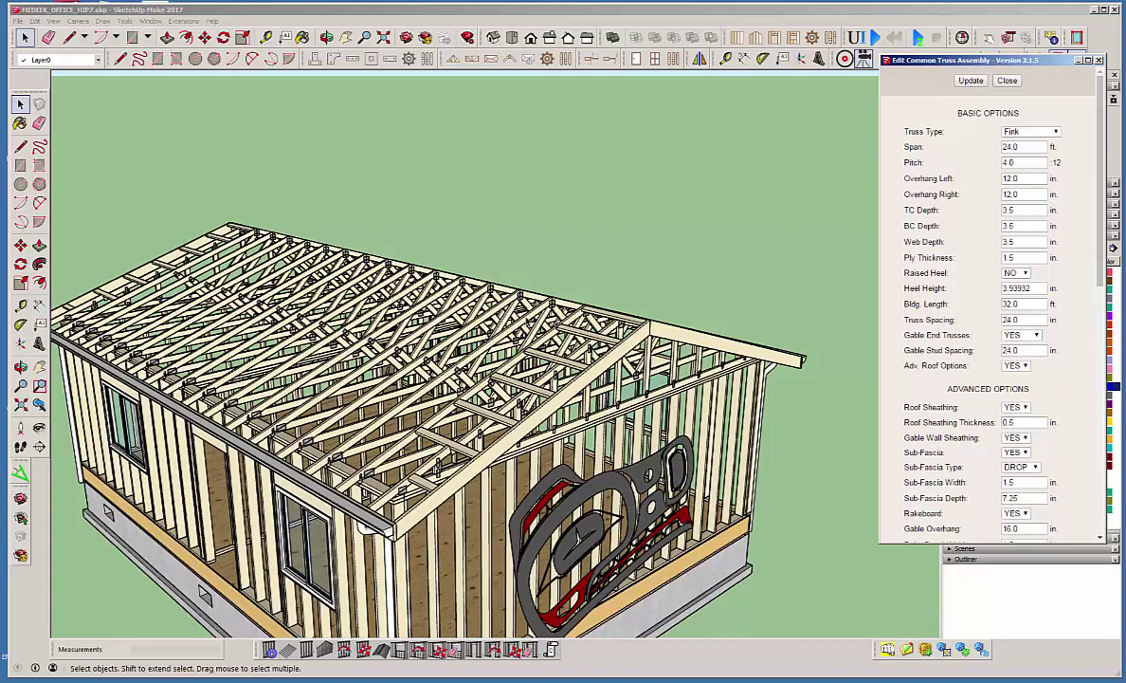
scroll(491, 450, down, 4)
scroll(490, 450, up, 6)
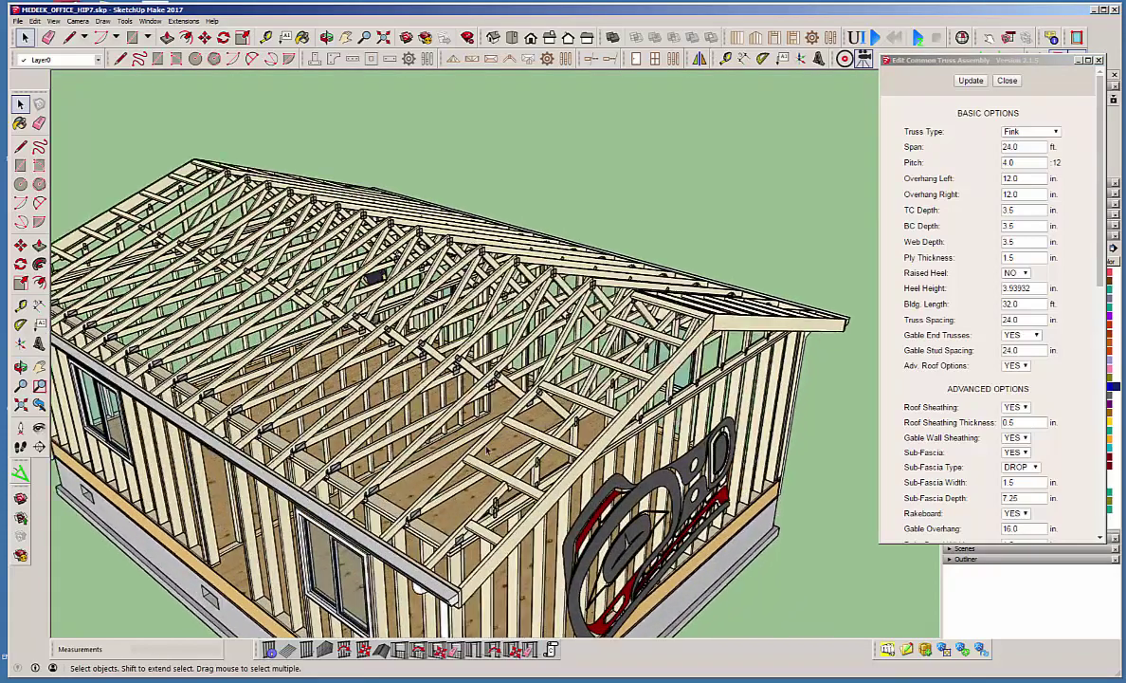
scroll(491, 451, down, 3)
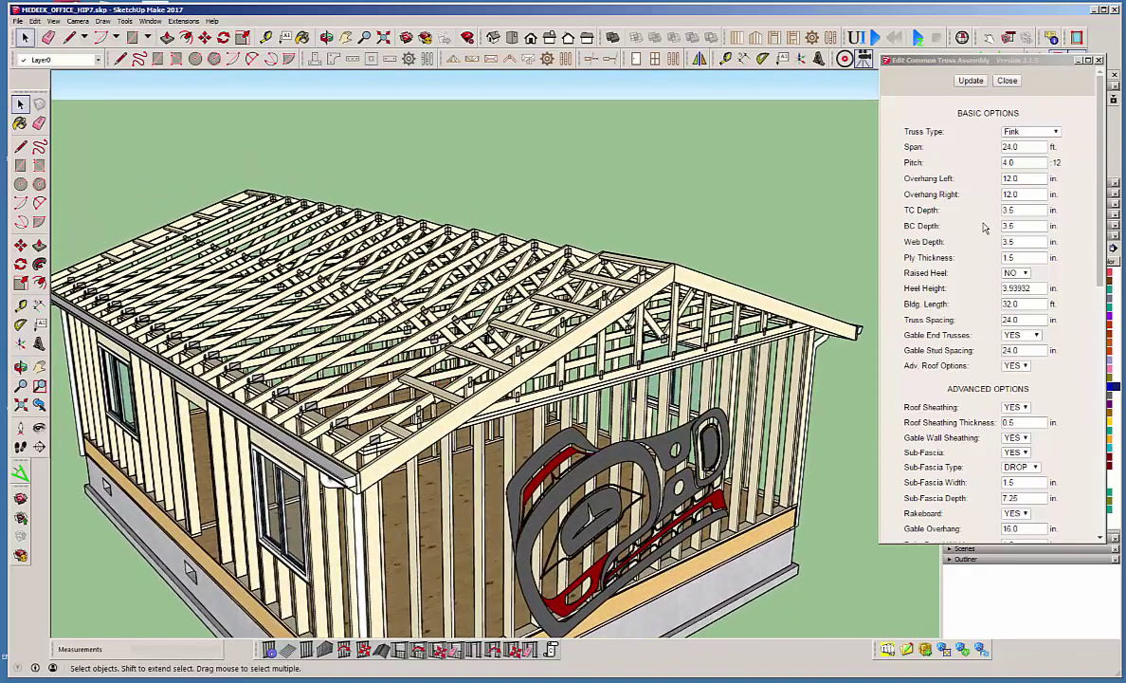
Change the truss pitch to 6/12 and update the trusses.
click(956, 159)
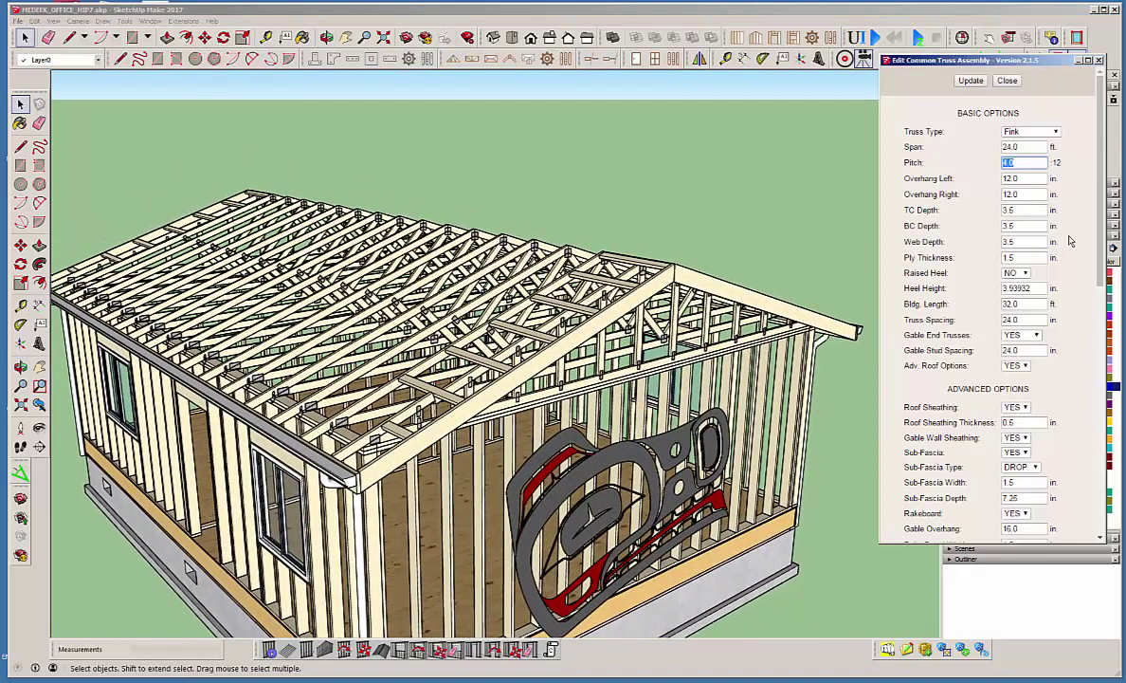
text(6)
click(971, 82)
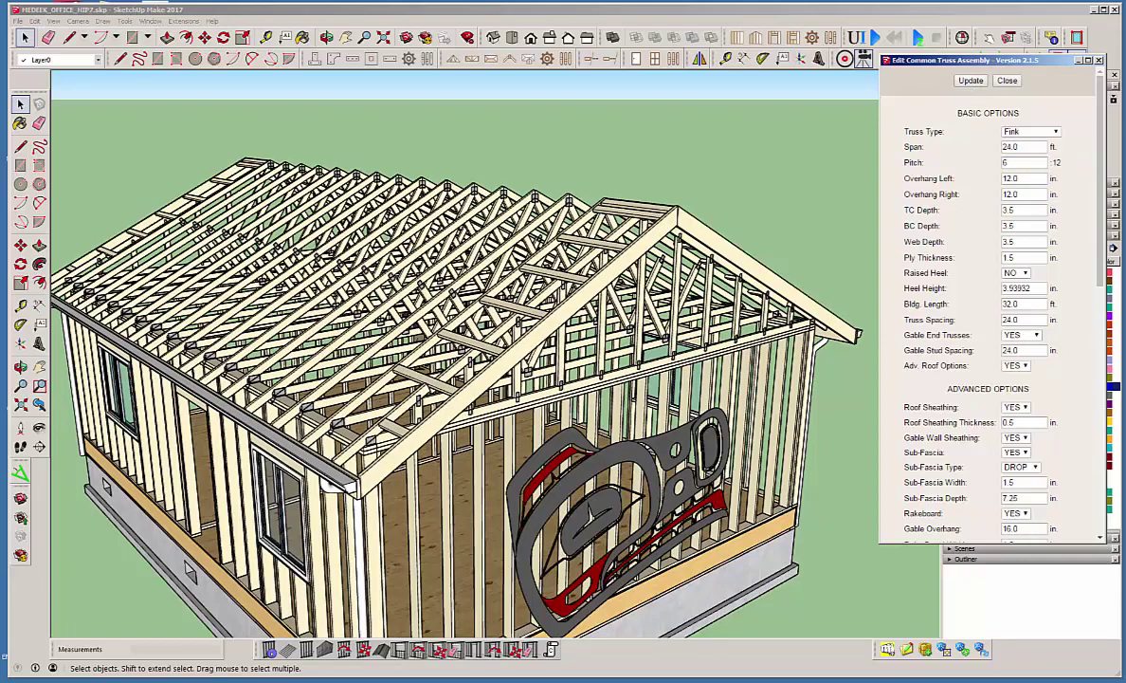
middle_drag(455, 379, 434, 427)
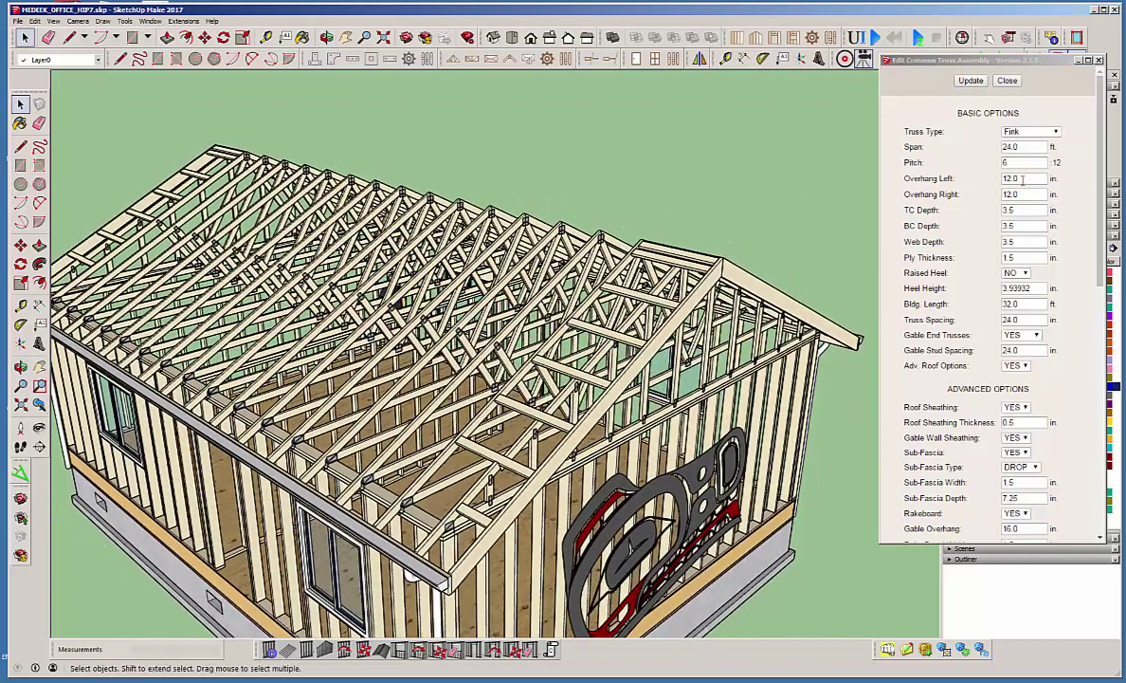
Switch to Howe trusses with a raised heel of 12 in and update.
click(1022, 133)
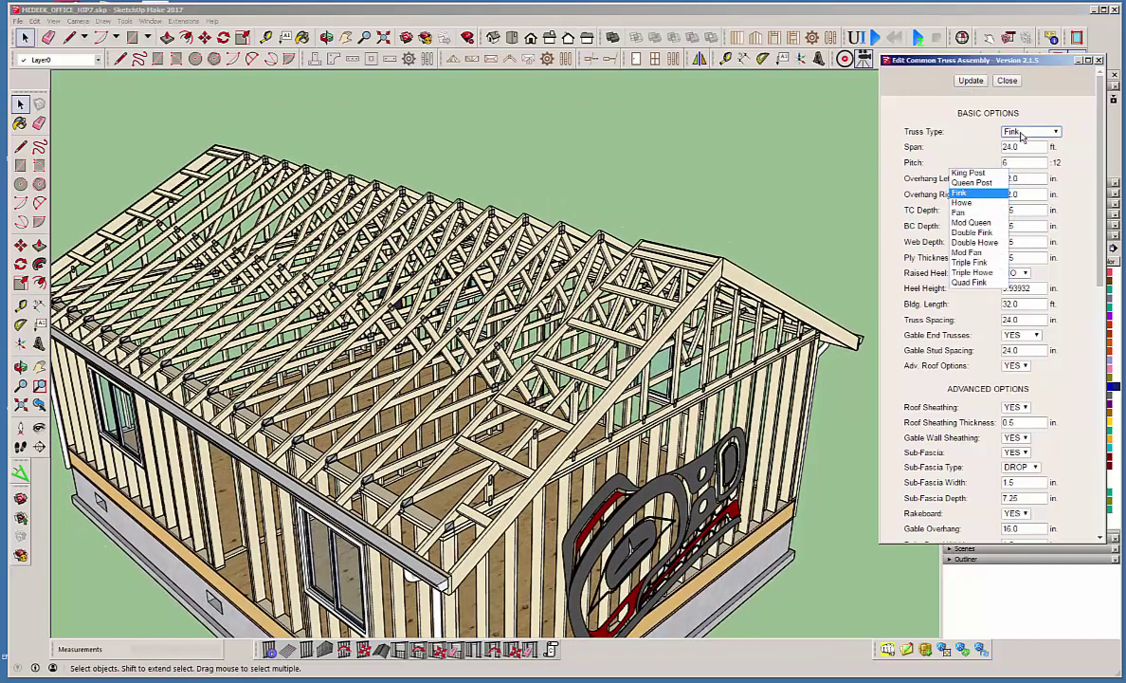
click(961, 202)
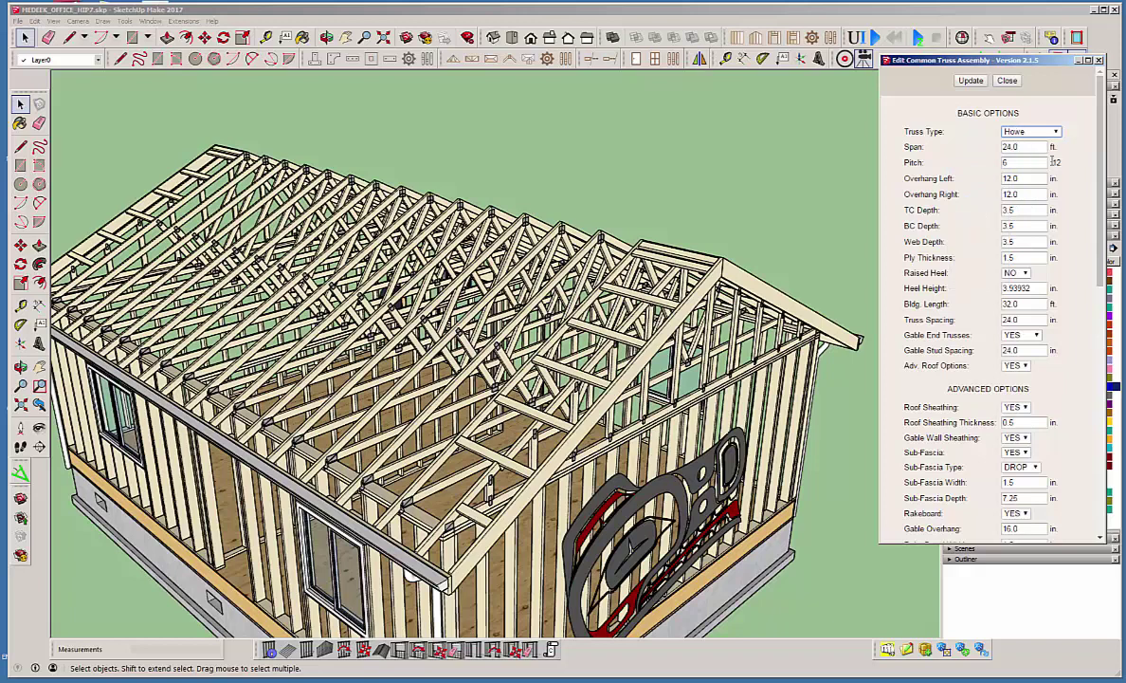
click(1027, 274)
click(1015, 288)
double_click(1029, 288)
text(12)
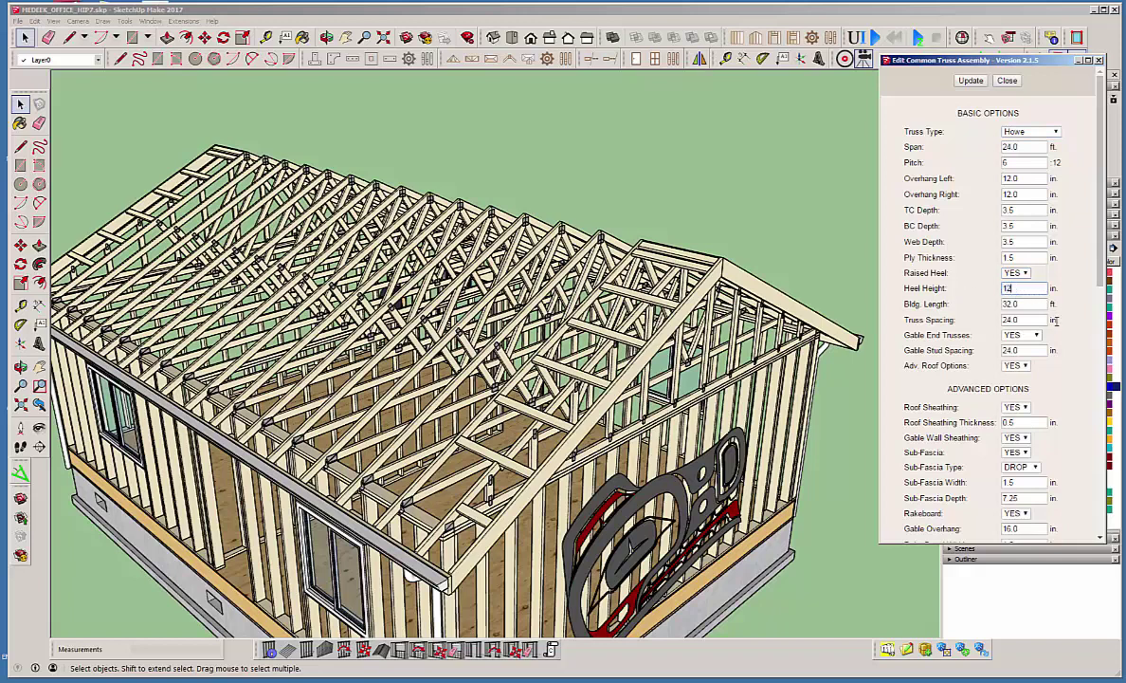
click(970, 82)
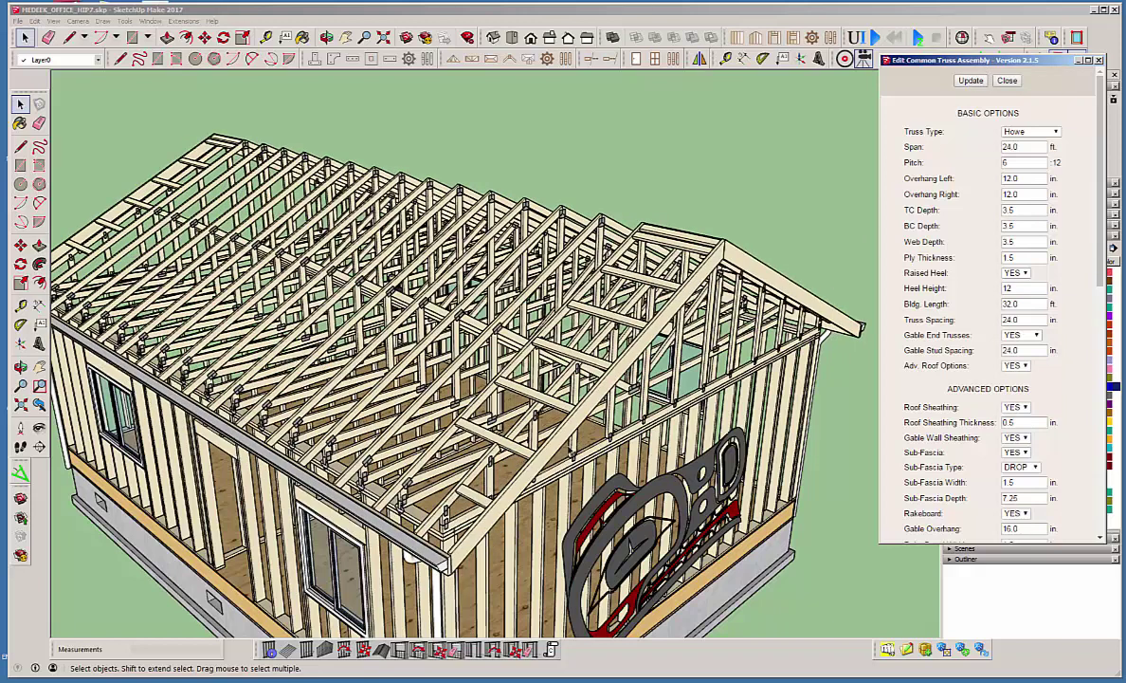
mouse_move(472, 419)
middle_down()
mouse_move(464, 410)
mouse_move(454, 419)
middle_up()
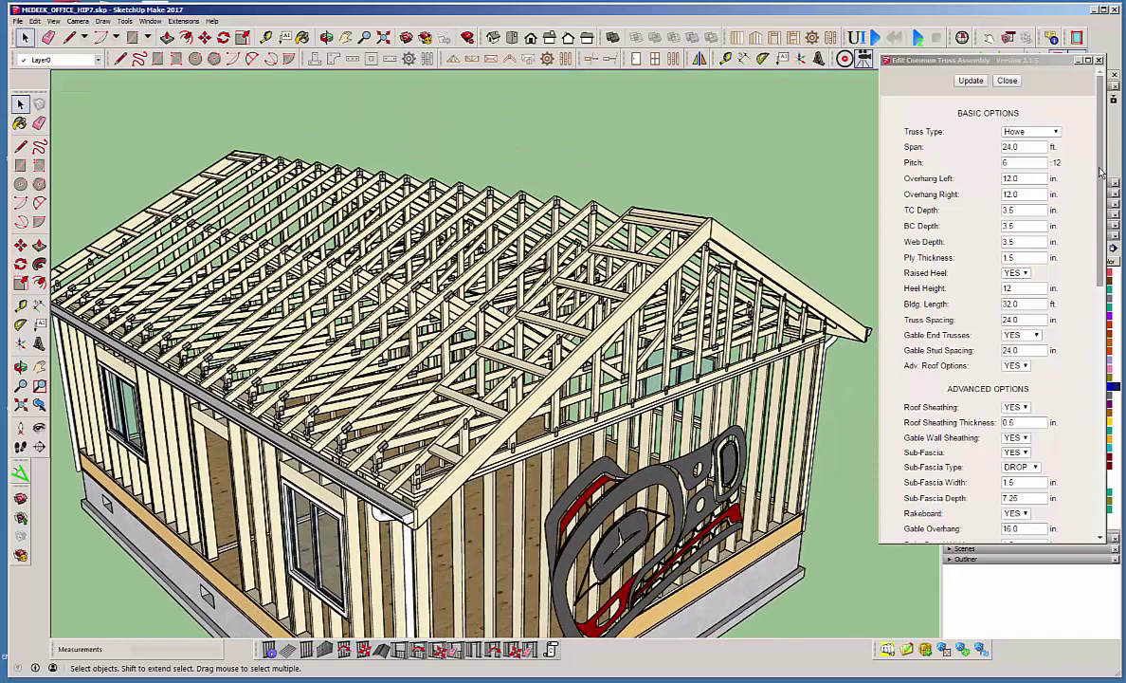
Scroll through the settings in the Edit Common Truss Assembly panel.
mouse_move(1101, 171)
mouse_down()
mouse_move(1119, 434)
mouse_move(1109, 161)
mouse_up()
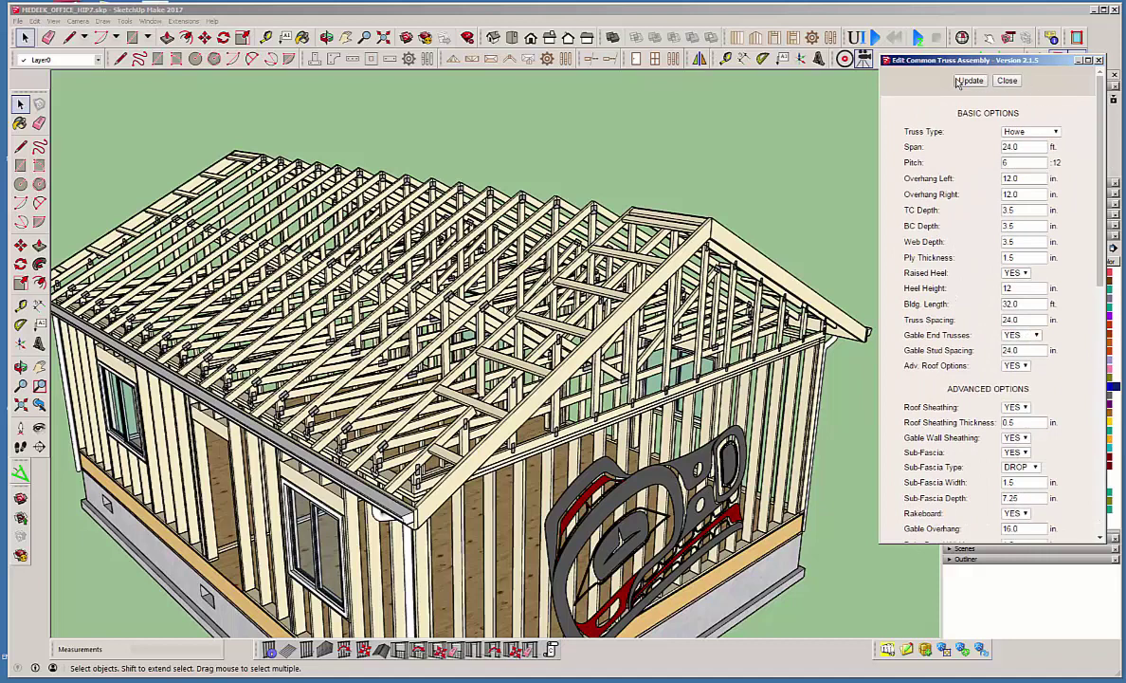
drag(1114, 142, 1117, 366)
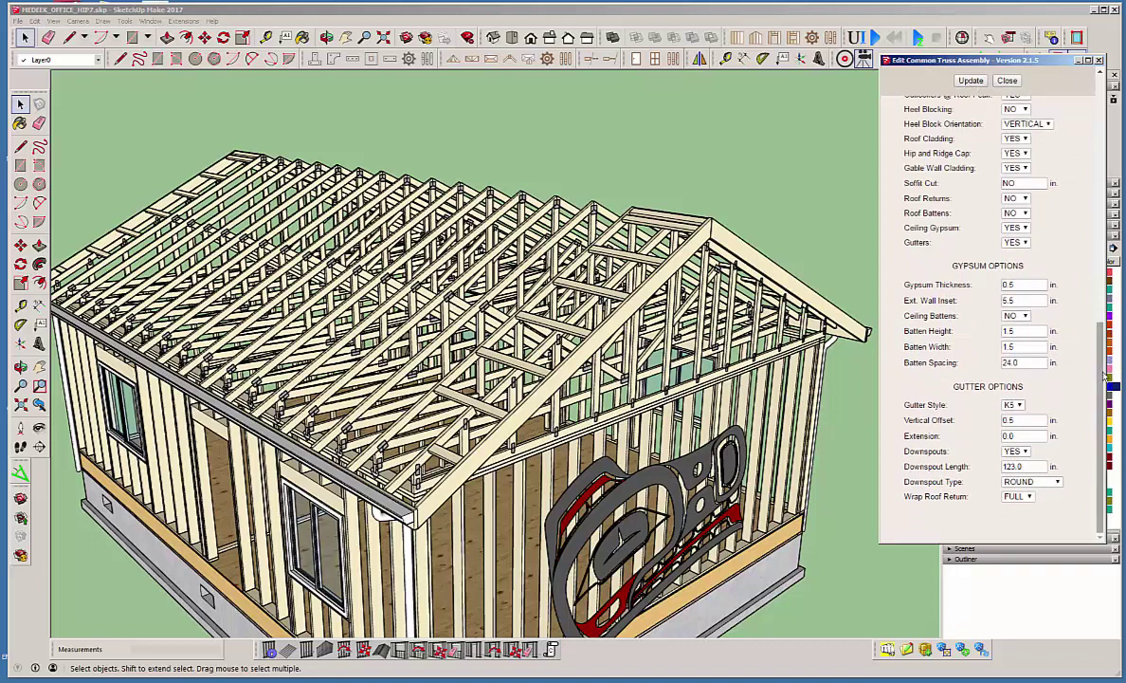
scroll(1086, 180, up, 10)
scroll(1095, 178, down, 10)
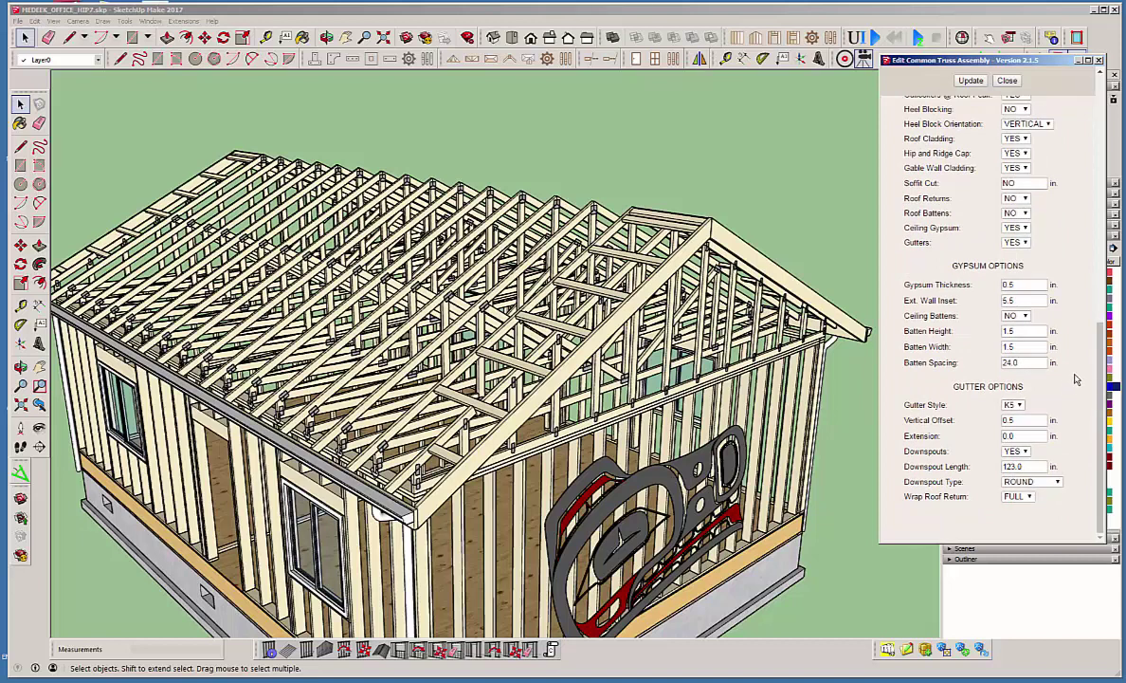
scroll(1080, 379, up, 5)
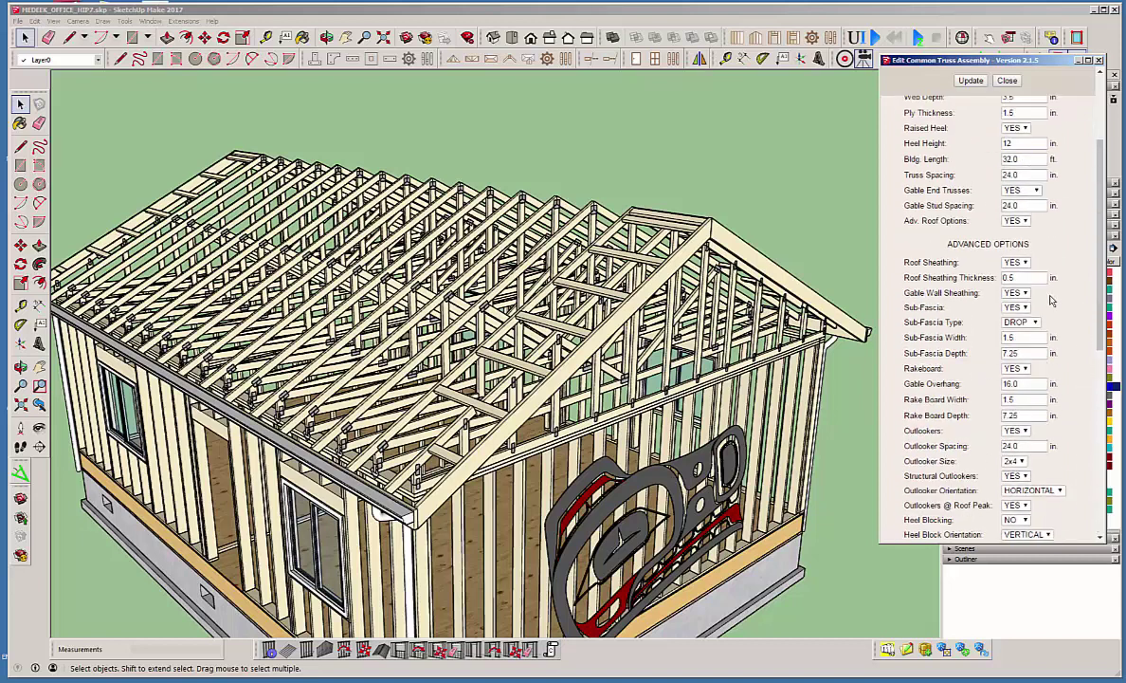
scroll(1079, 237, up, 3)
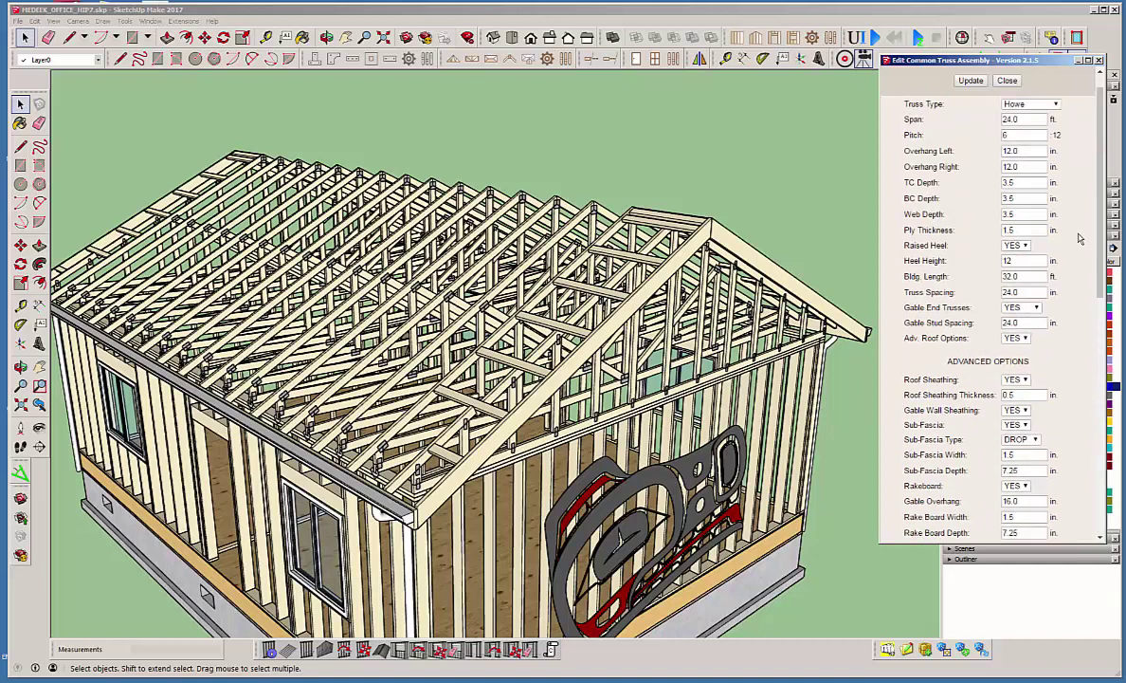
scroll(1078, 237, down, 2)
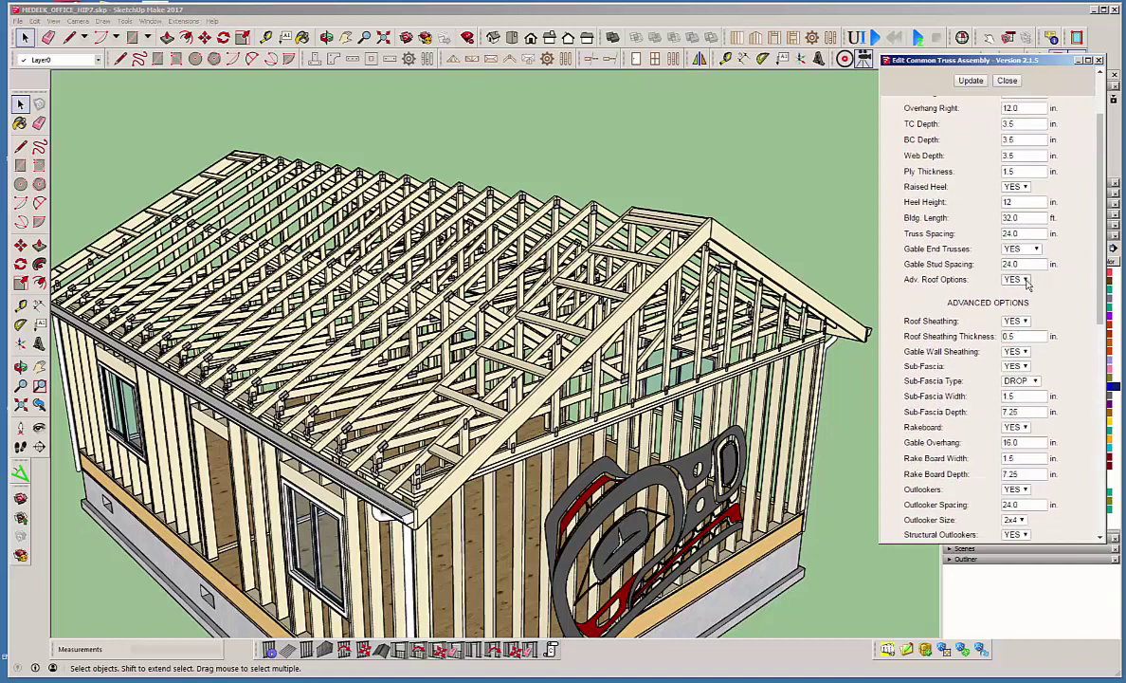
Toggle the advanced roof options off and back on, then scroll down to Gutter Options.
click(1023, 280)
click(1014, 299)
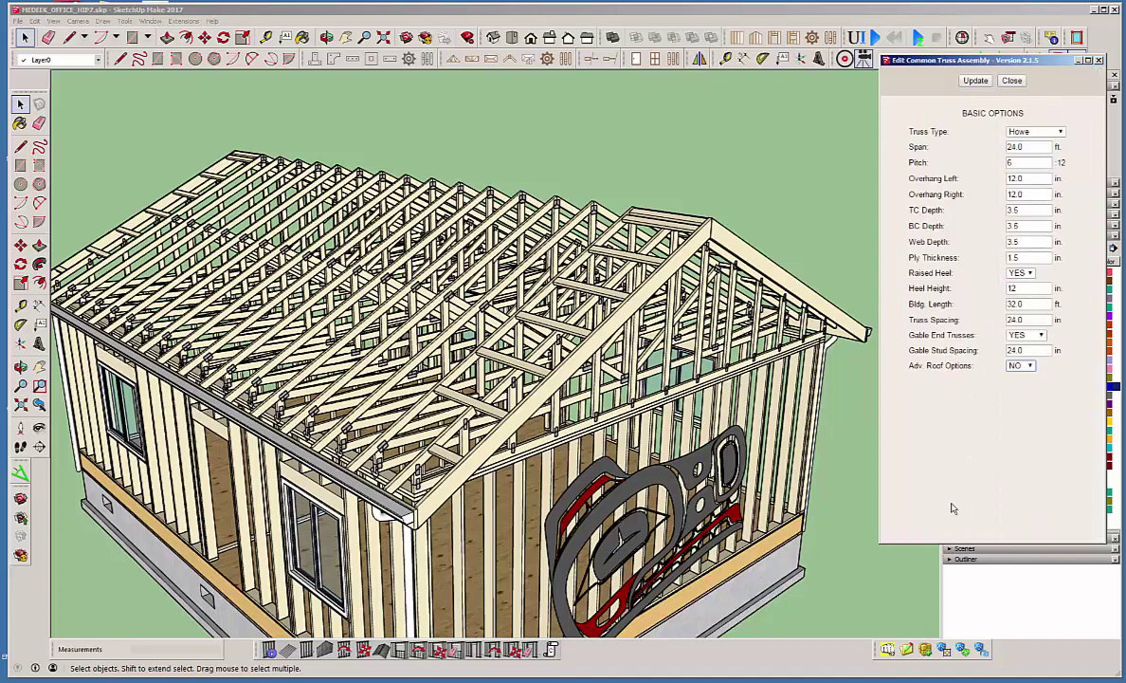
click(1031, 367)
click(1017, 378)
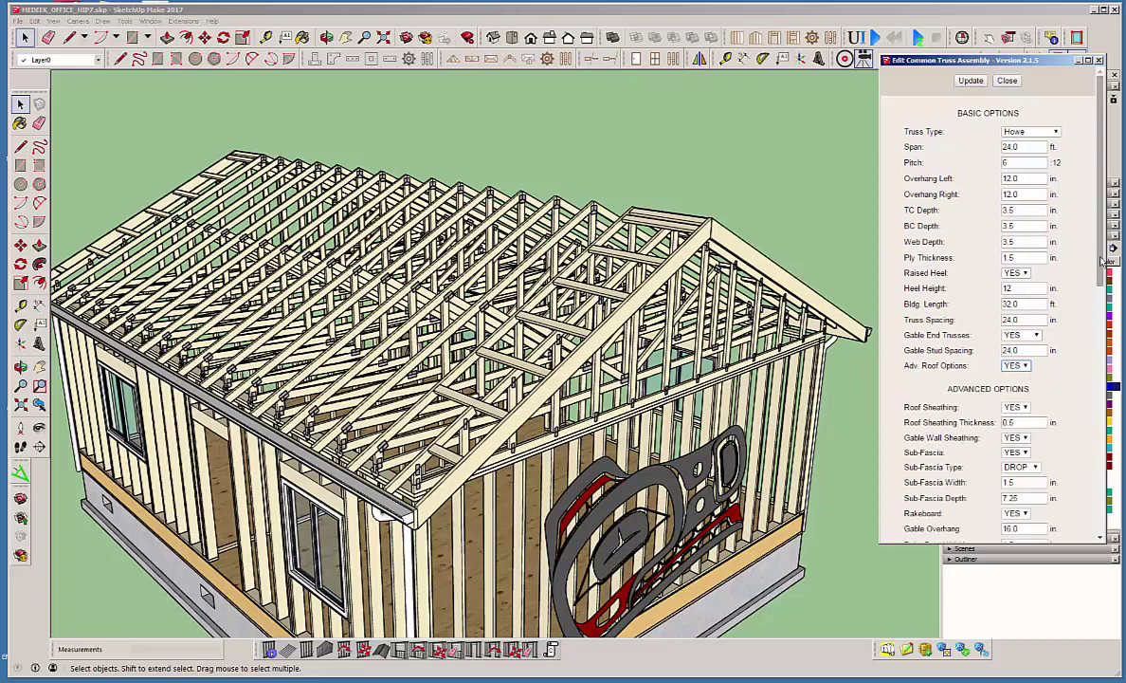
scroll(998, 346, down, 5)
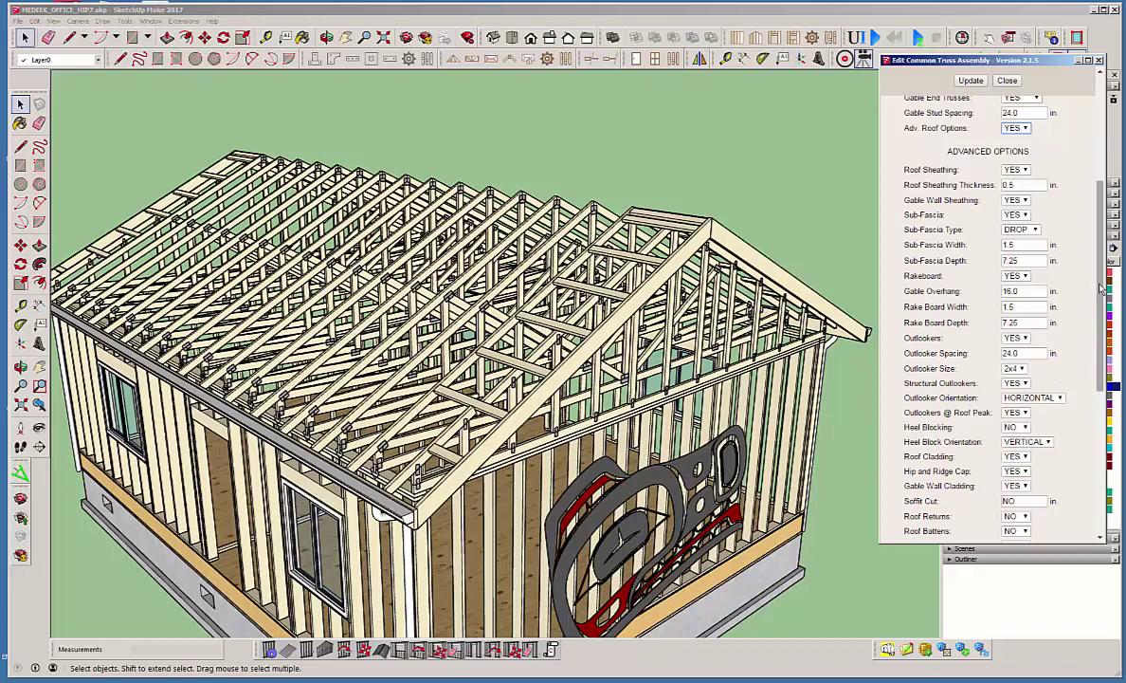
scroll(1101, 386, down, 5)
scroll(1102, 386, down, 1)
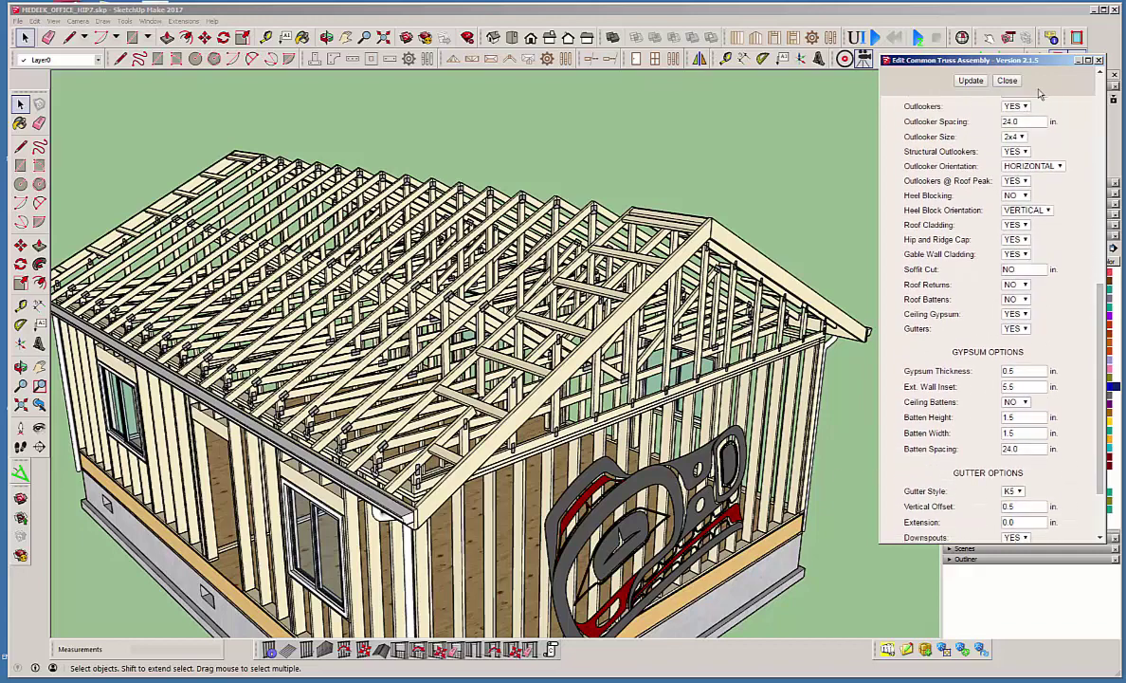
Make roof_sheath, wall_sheath, roof_clad, wall_clad, wall_gypsum and TRIM visible again.
drag(1027, 62, 209, 33)
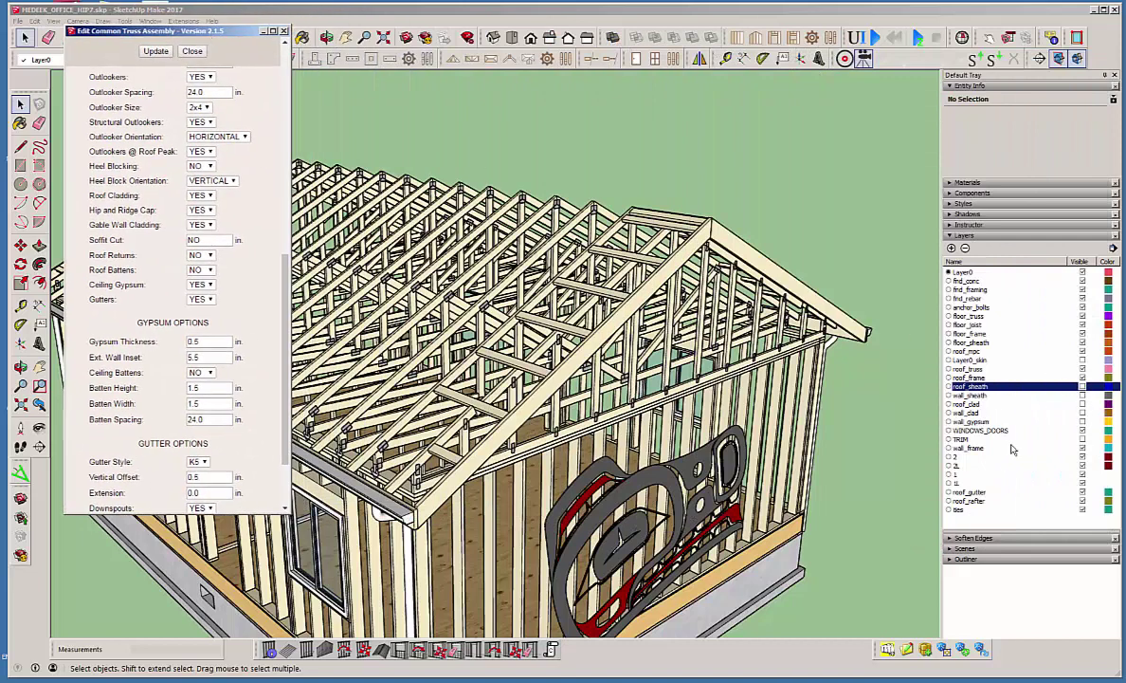
click(1082, 388)
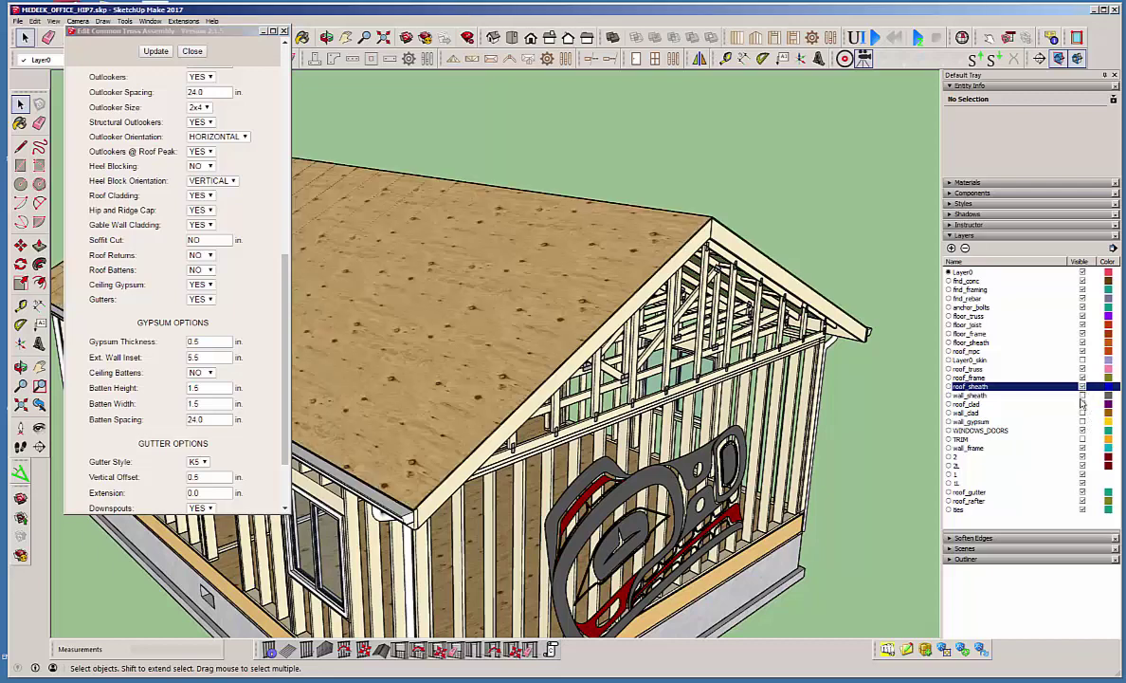
click(1082, 395)
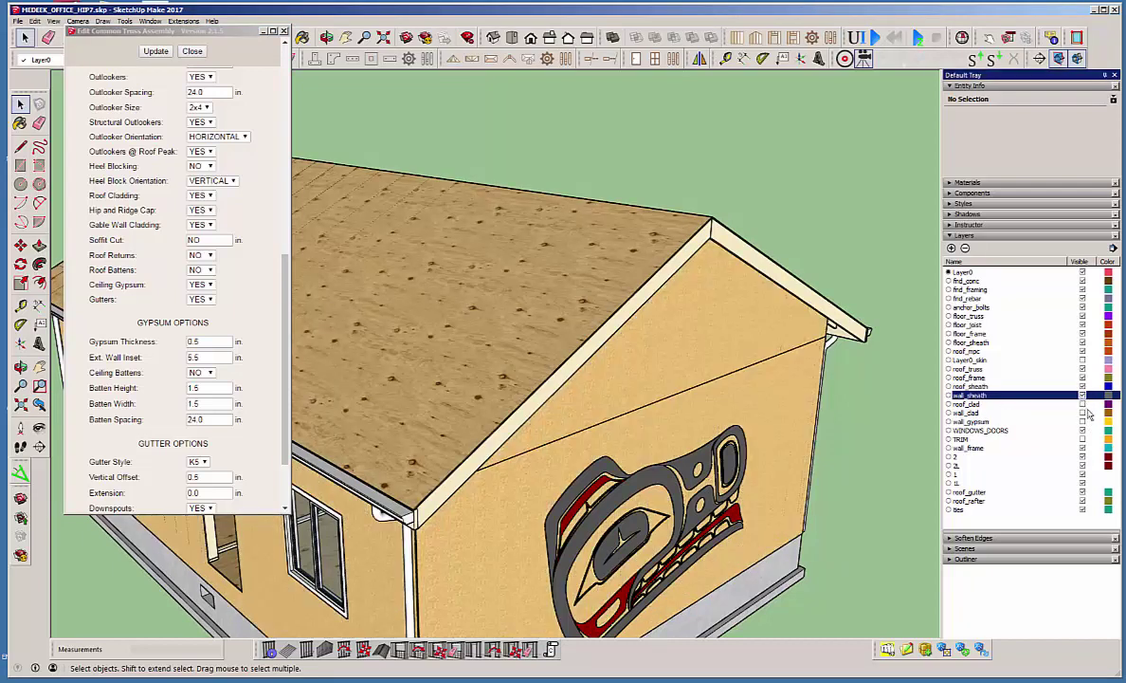
click(1083, 403)
click(1083, 413)
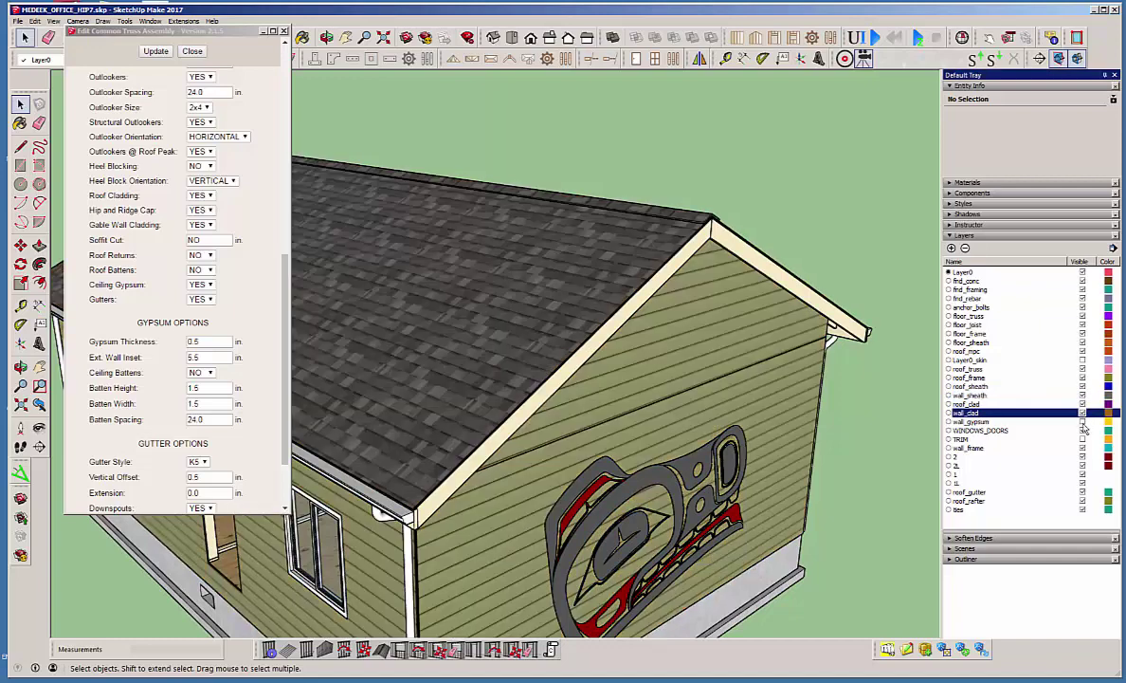
click(1083, 421)
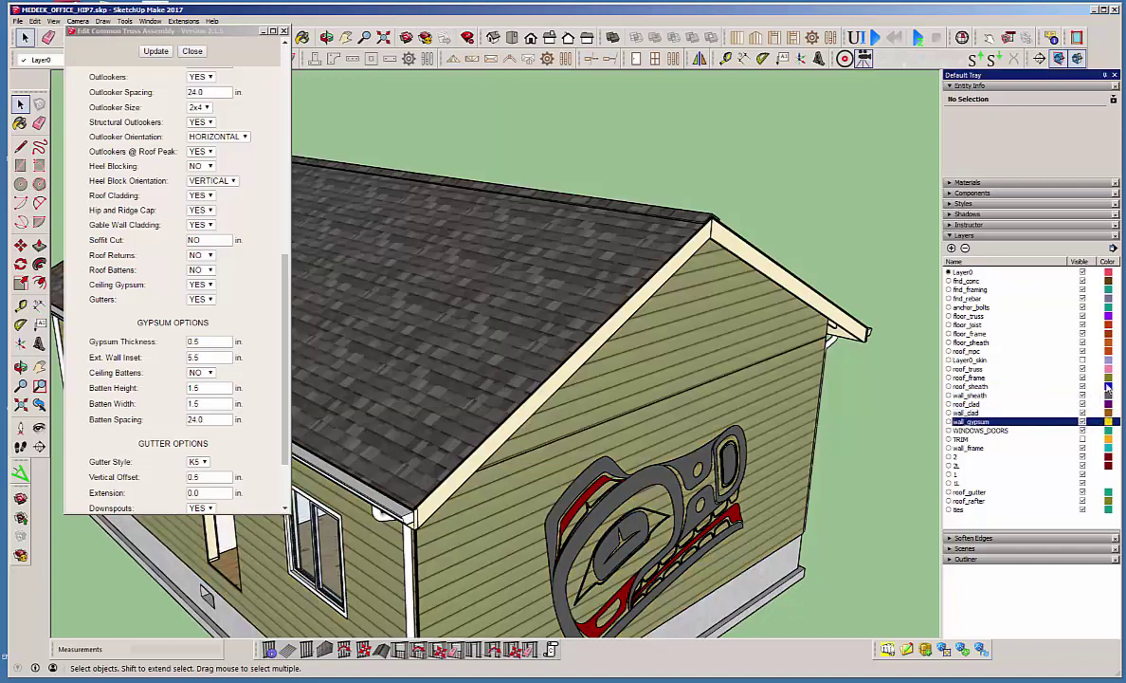
click(1083, 439)
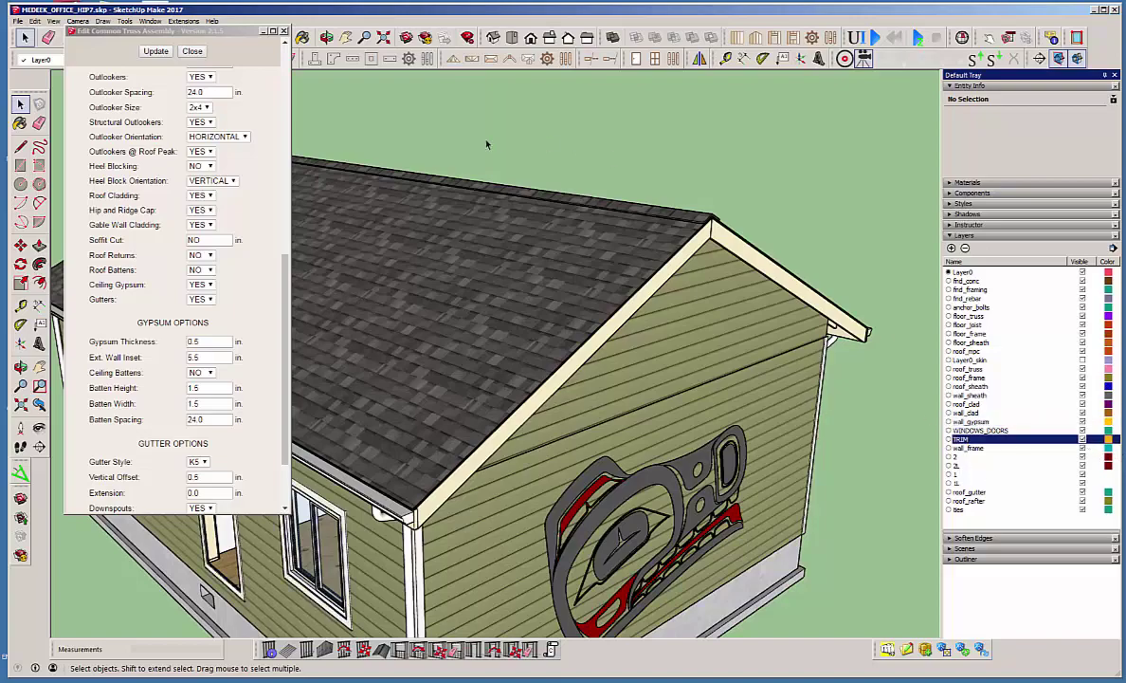
drag(228, 31, 1065, 89)
middle_drag(563, 275, 537, 210)
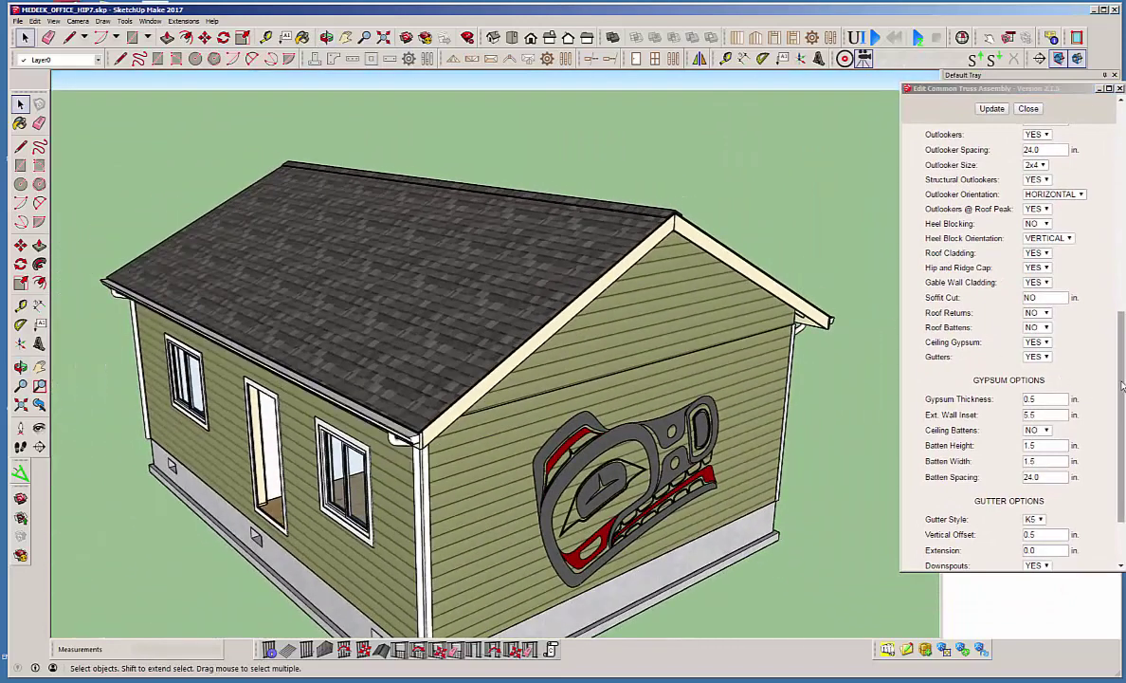
Turn on roof returns with 4:12 pitch, 24 in extension and 48 in length, and update.
click(1047, 315)
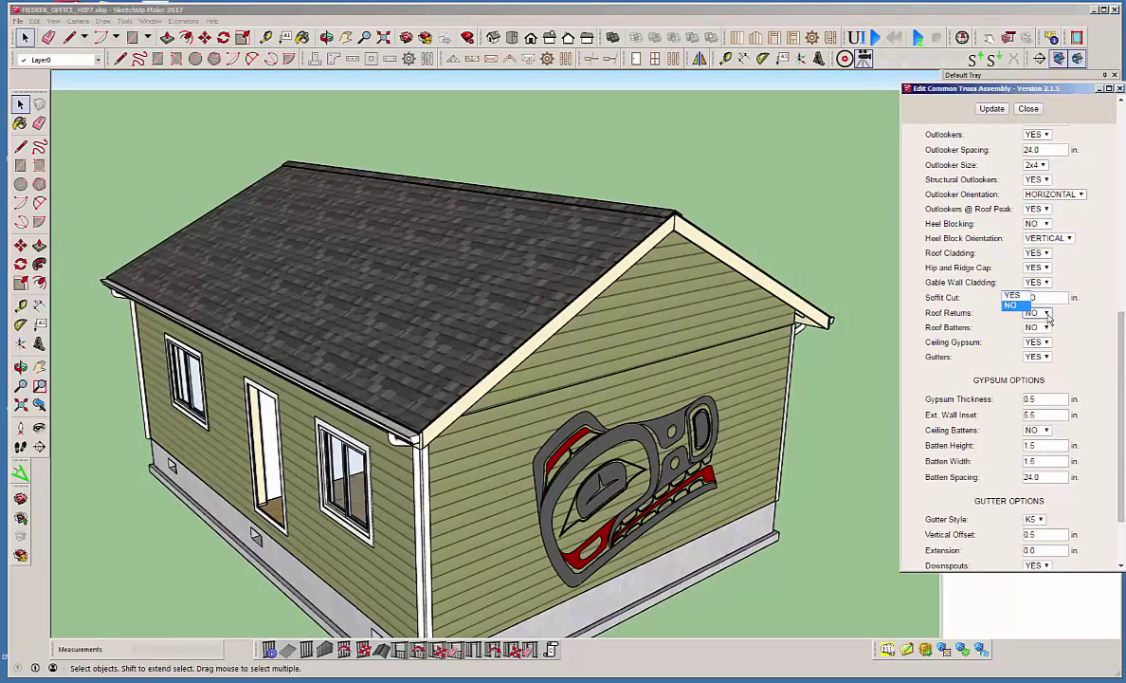
click(1020, 301)
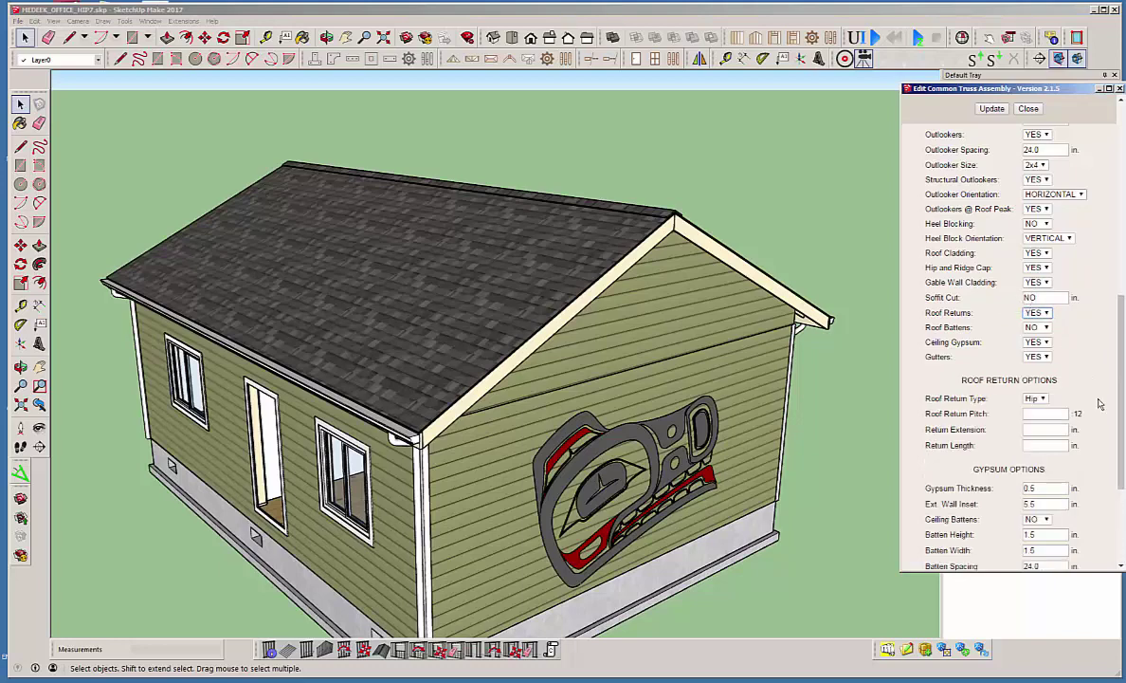
click(1047, 413)
click(1056, 429)
text(24)
key(Tab)
click(995, 111)
click(996, 111)
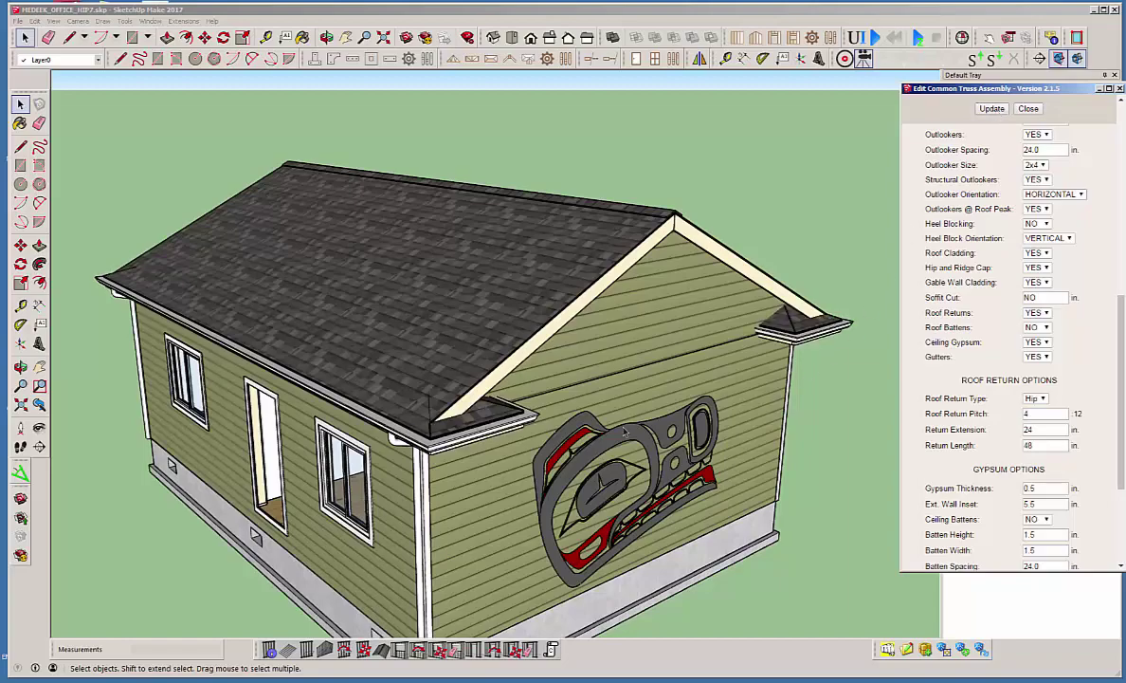
mouse_move(619, 432)
middle_down()
mouse_move(370, 422)
mouse_move(436, 436)
middle_up()
Inspect the gable return and gutter, then switch the downspouts off and back on.
scroll(436, 436, up, 5)
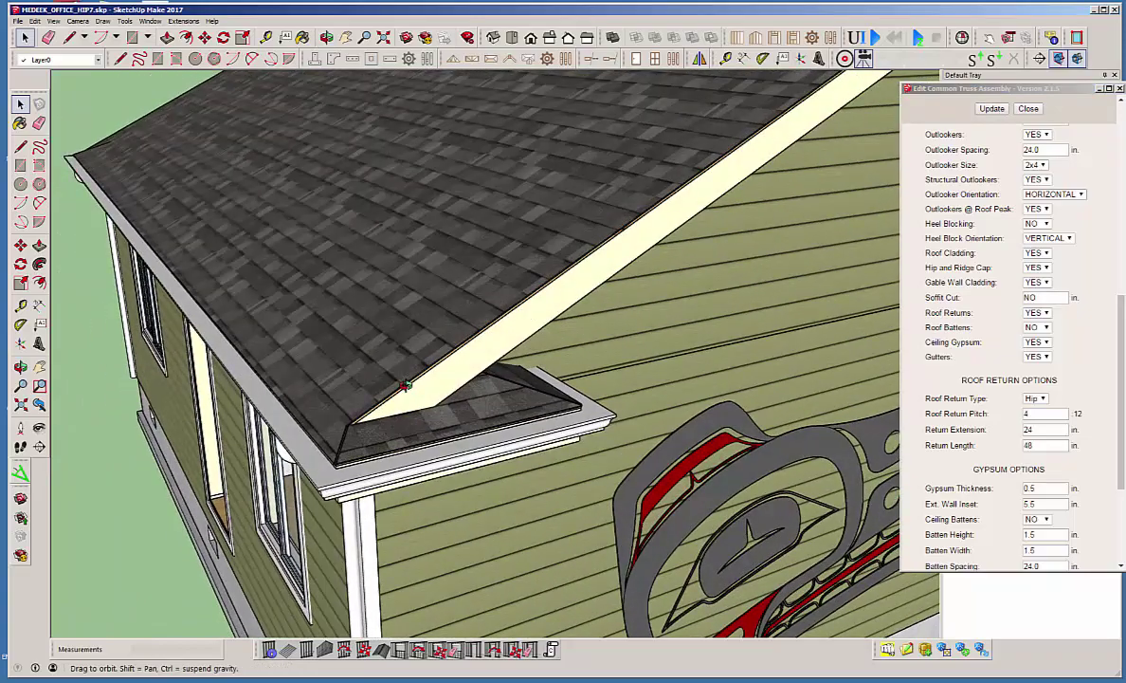
middle_drag(404, 384, 599, 406)
scroll(413, 396, up, 3)
scroll(413, 396, down, 3)
scroll(1043, 380, down, 3)
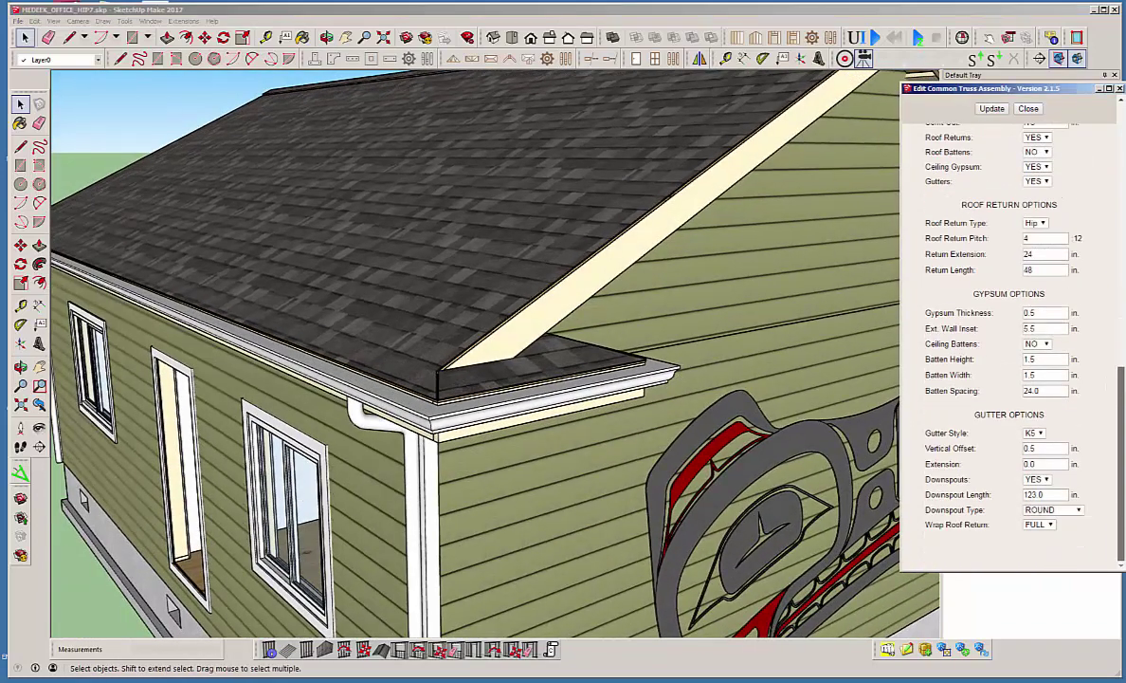
click(1036, 479)
click(1039, 498)
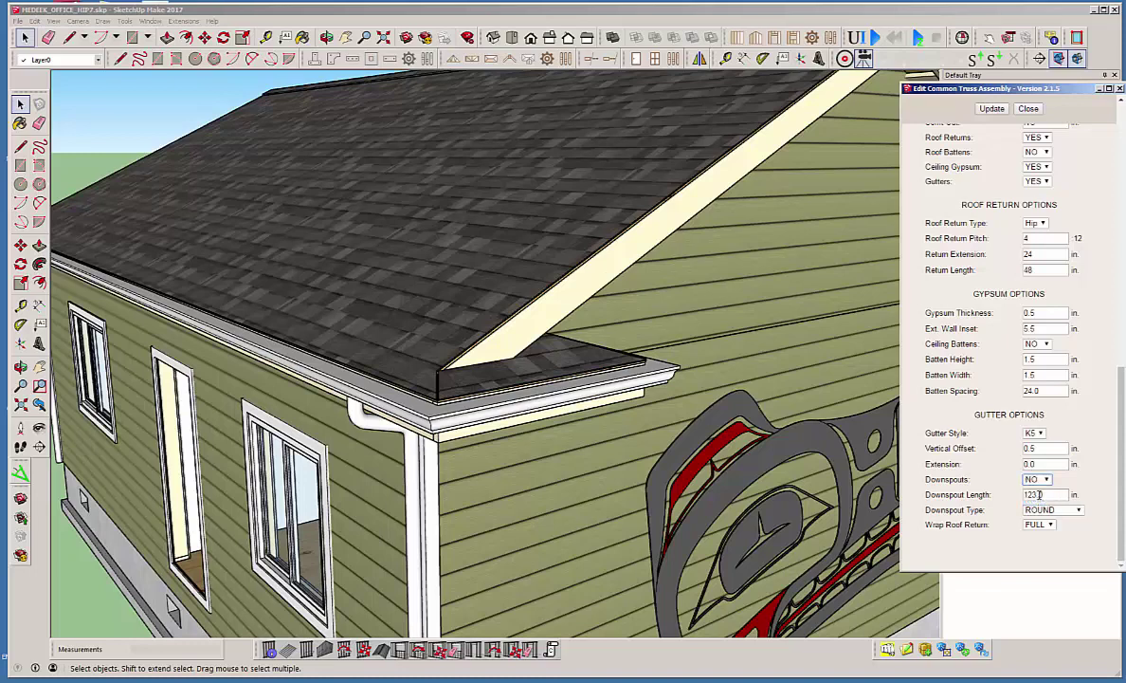
click(1036, 478)
click(1036, 489)
Set Downspout Type to RECTANGLE and Wrap Roof Return to NO, and update the model.
click(1052, 510)
click(1054, 522)
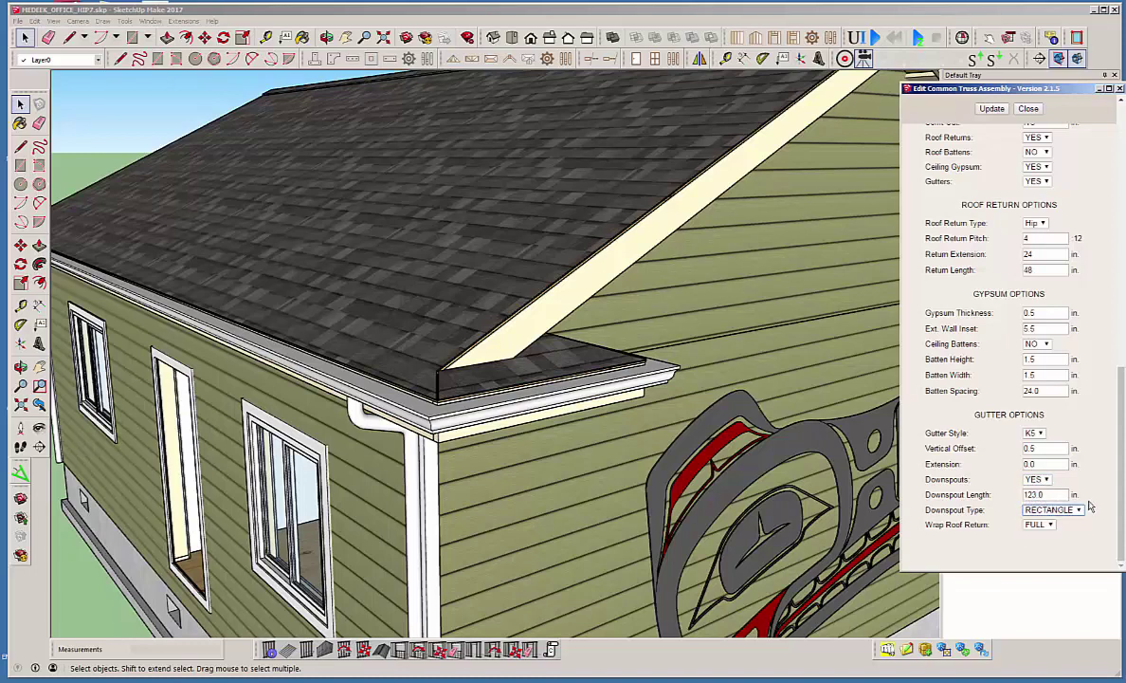
click(1039, 525)
click(1043, 535)
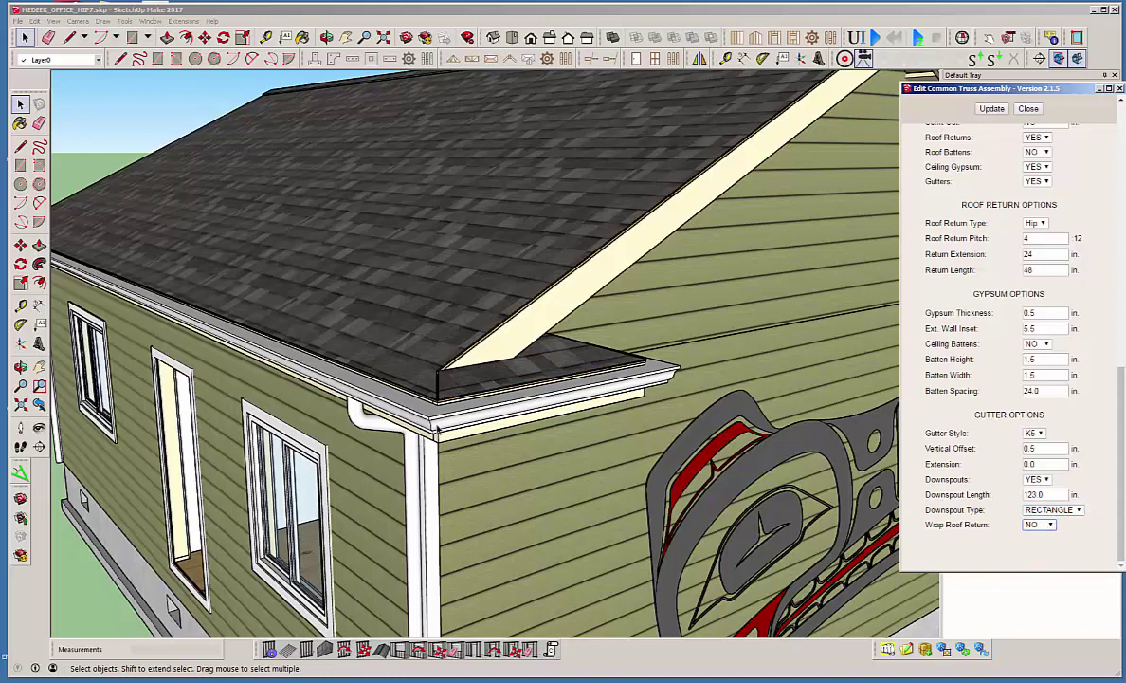
click(992, 110)
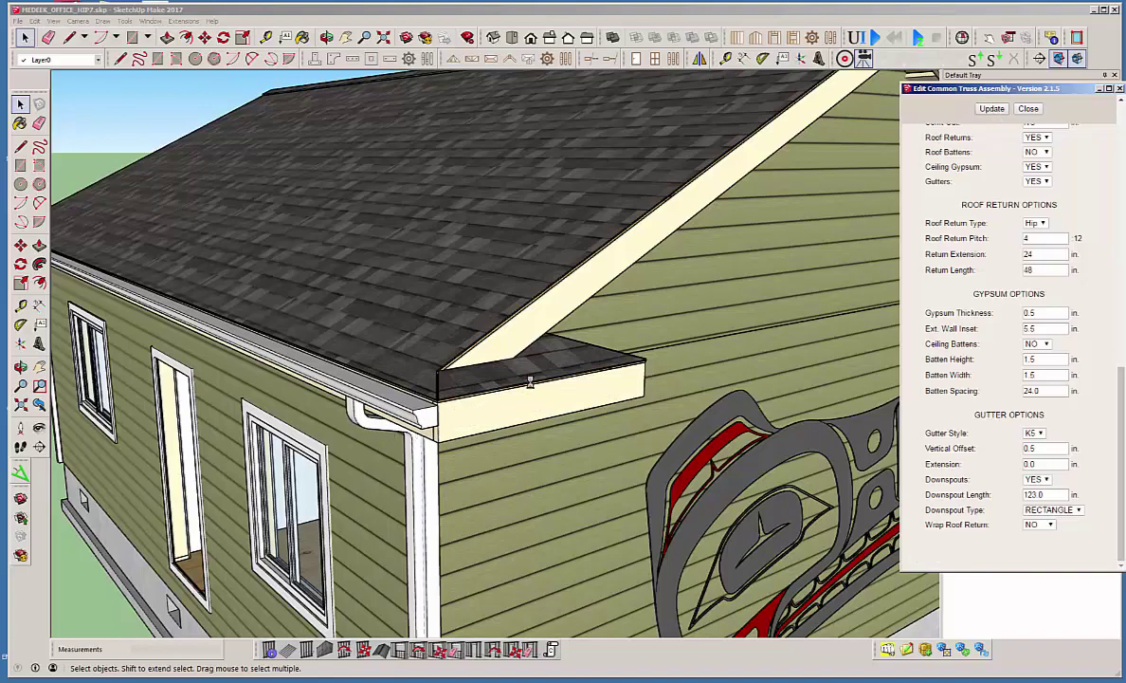
middle_drag(529, 381, 486, 474)
scroll(593, 393, up, 3)
scroll(594, 393, up, 2)
scroll(482, 382, down, 5)
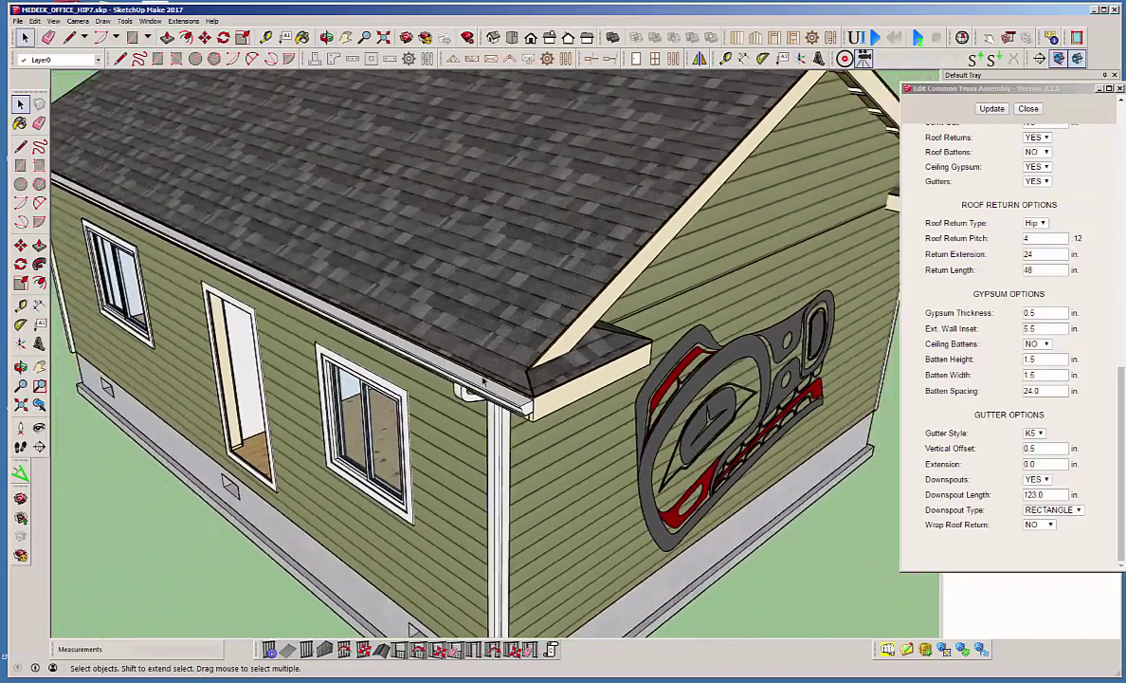
mouse_move(482, 381)
middle_down()
mouse_move(606, 399)
mouse_move(659, 297)
mouse_move(398, 361)
mouse_move(467, 323)
mouse_move(795, 329)
mouse_move(721, 331)
middle_up()
scroll(350, 359, up, 3)
scroll(350, 359, down, 5)
scroll(794, 329, down, 3)
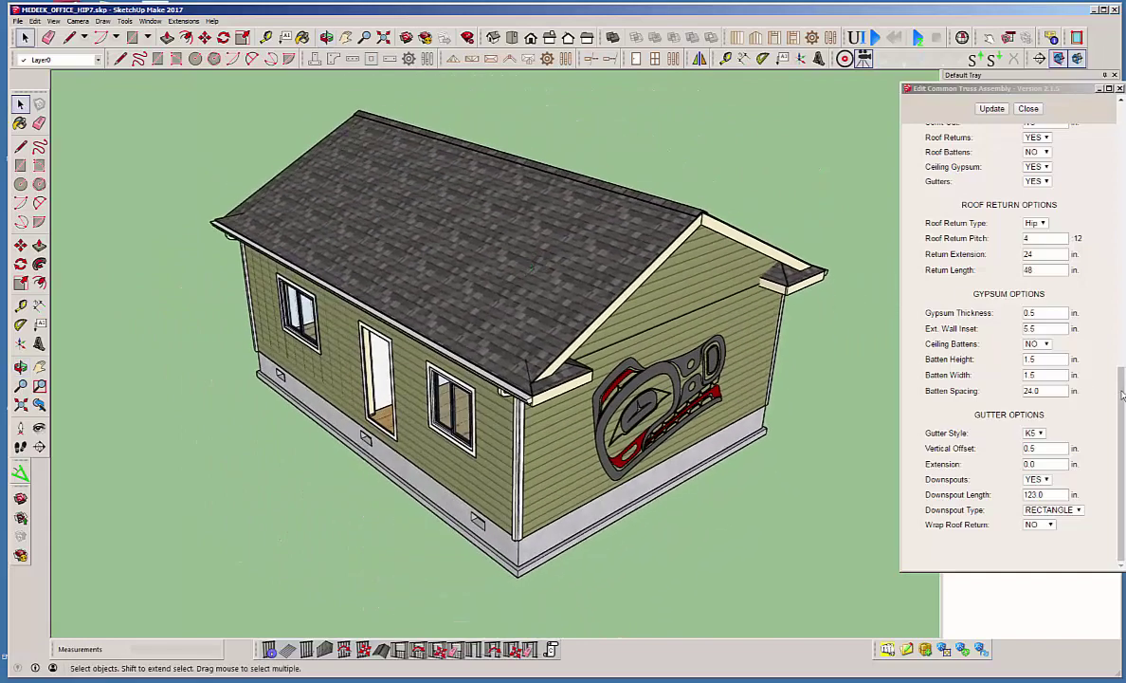
scroll(1121, 395, up, 10)
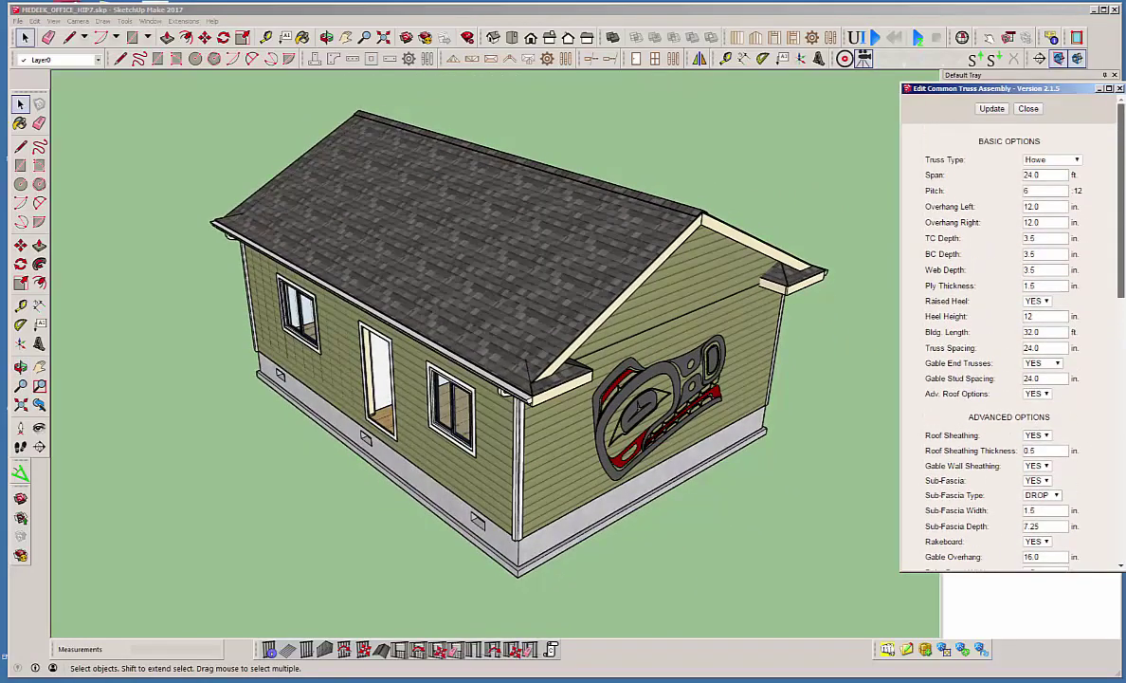
mouse_move(1033, 89)
mouse_down()
mouse_move(962, 85)
mouse_move(1012, 85)
mouse_up()
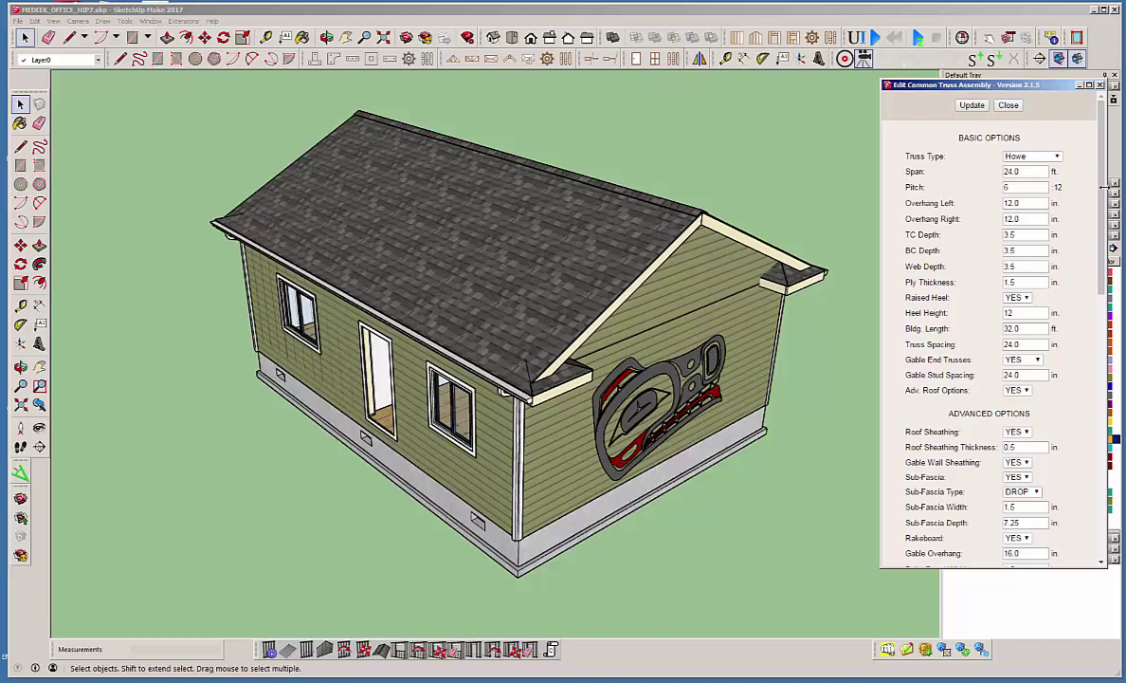
scroll(1090, 237, down, 5)
scroll(1057, 369, down, 8)
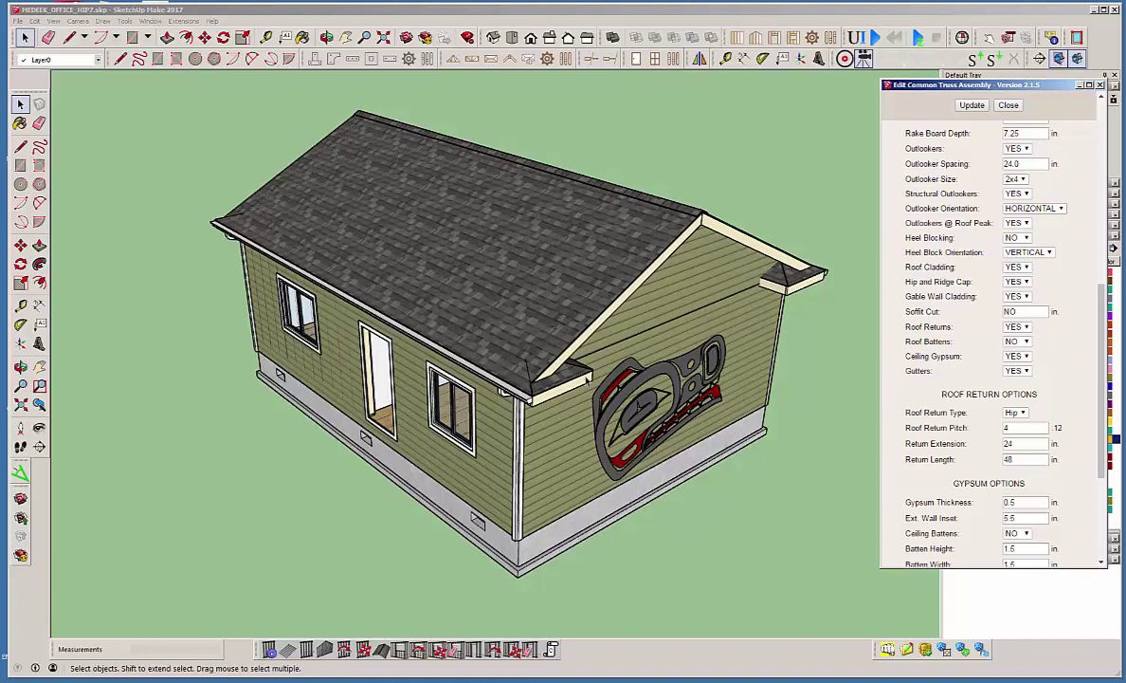
middle_drag(596, 358, 611, 322)
scroll(1103, 376, down, 3)
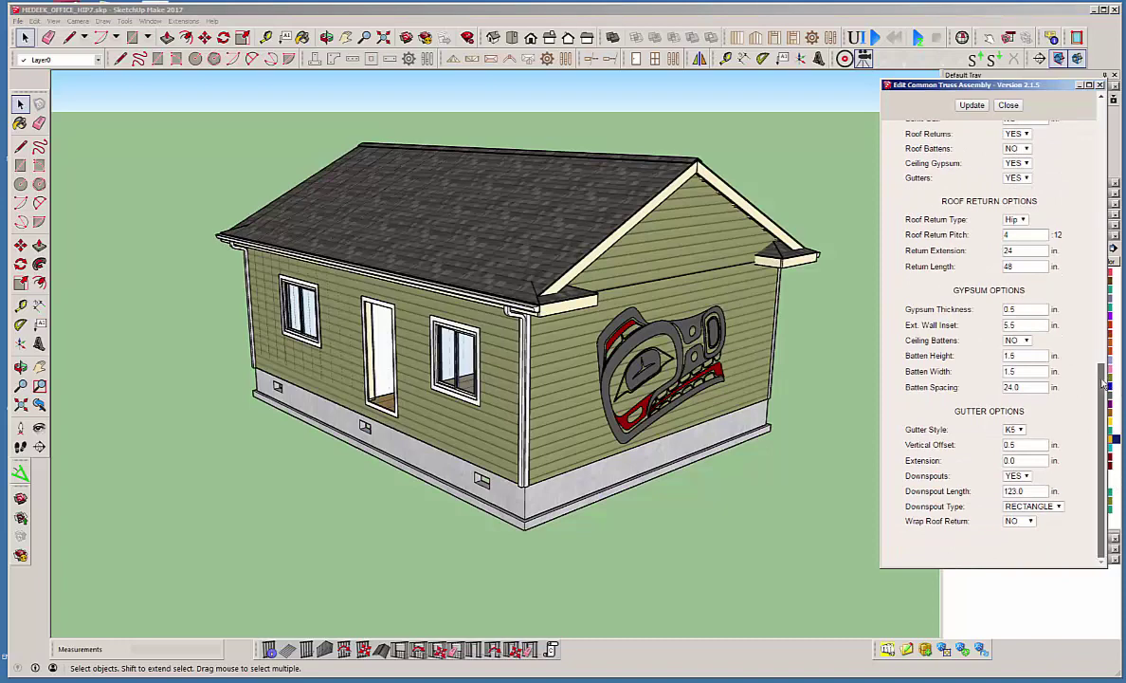
Set Overhang Left to 6 in, regenerate the roof, and check the front gable corner.
drag(1106, 376, 1091, 102)
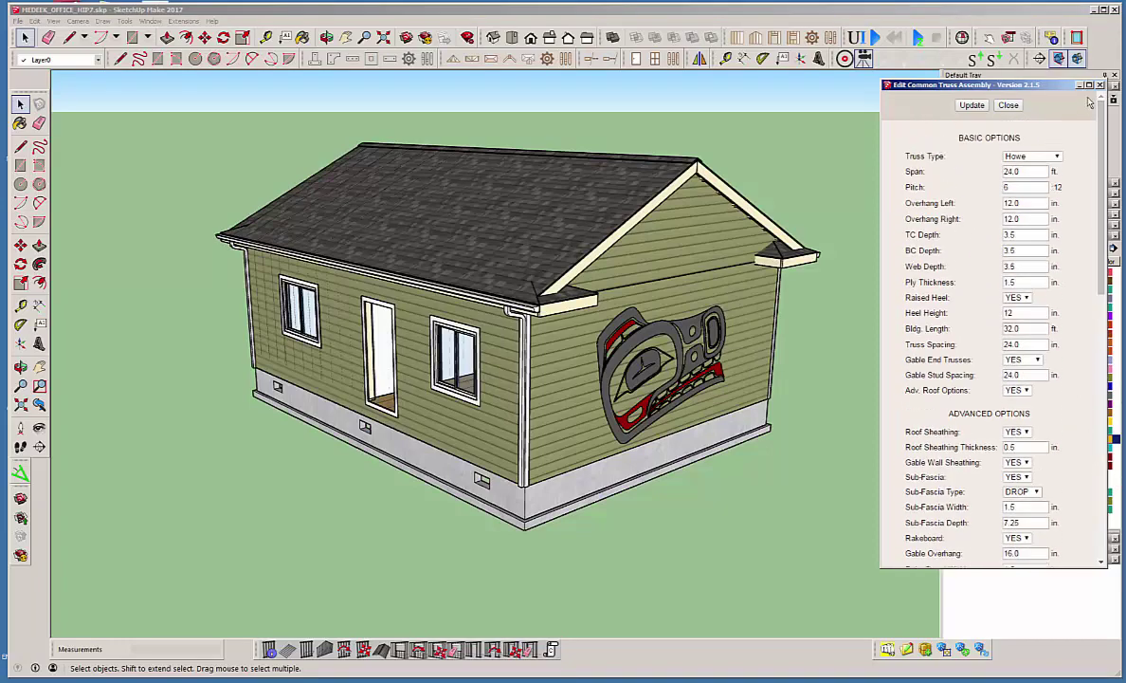
double_click(1034, 203)
text(6)
click(971, 106)
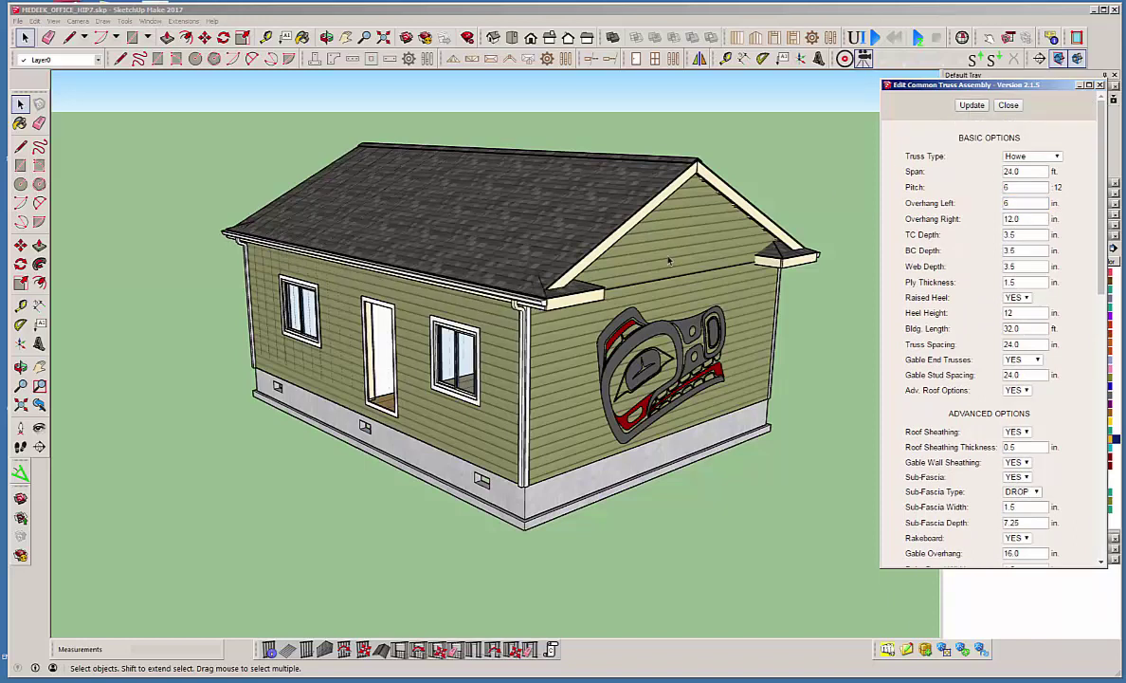
middle_drag(669, 260, 579, 285)
scroll(479, 351, up, 5)
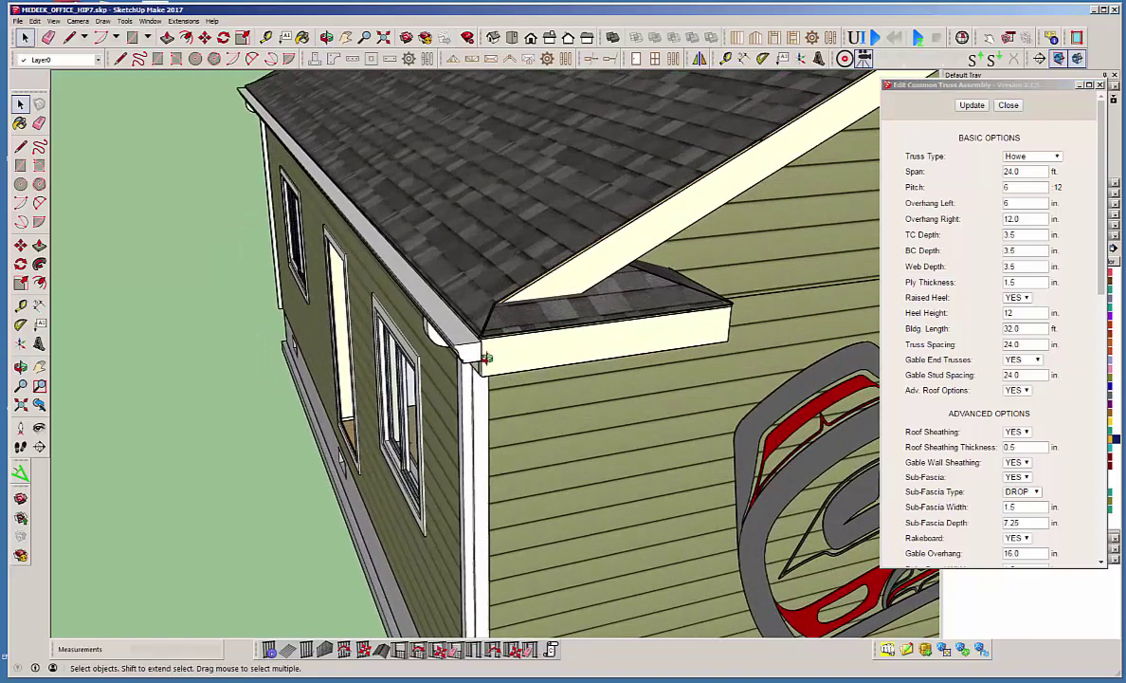
mouse_move(479, 353)
middle_down()
mouse_move(536, 363)
mouse_move(470, 361)
middle_up()
middle_drag(825, 284, 864, 280)
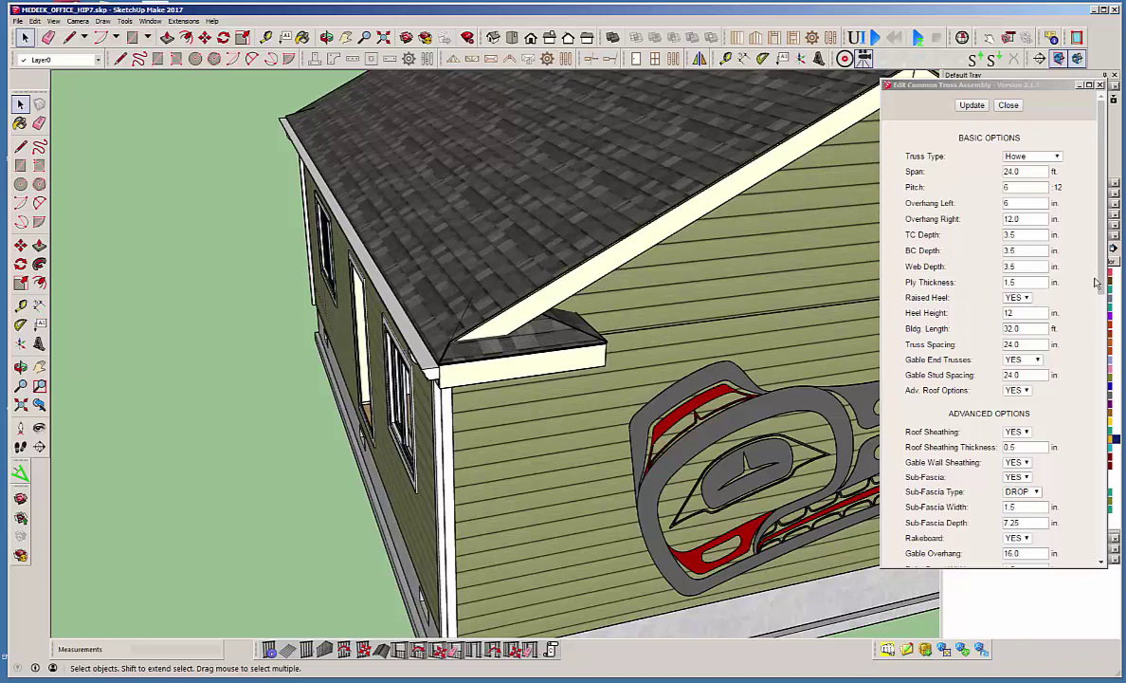
Enter 18 in as the Return Extension value.
drag(1103, 251, 1103, 445)
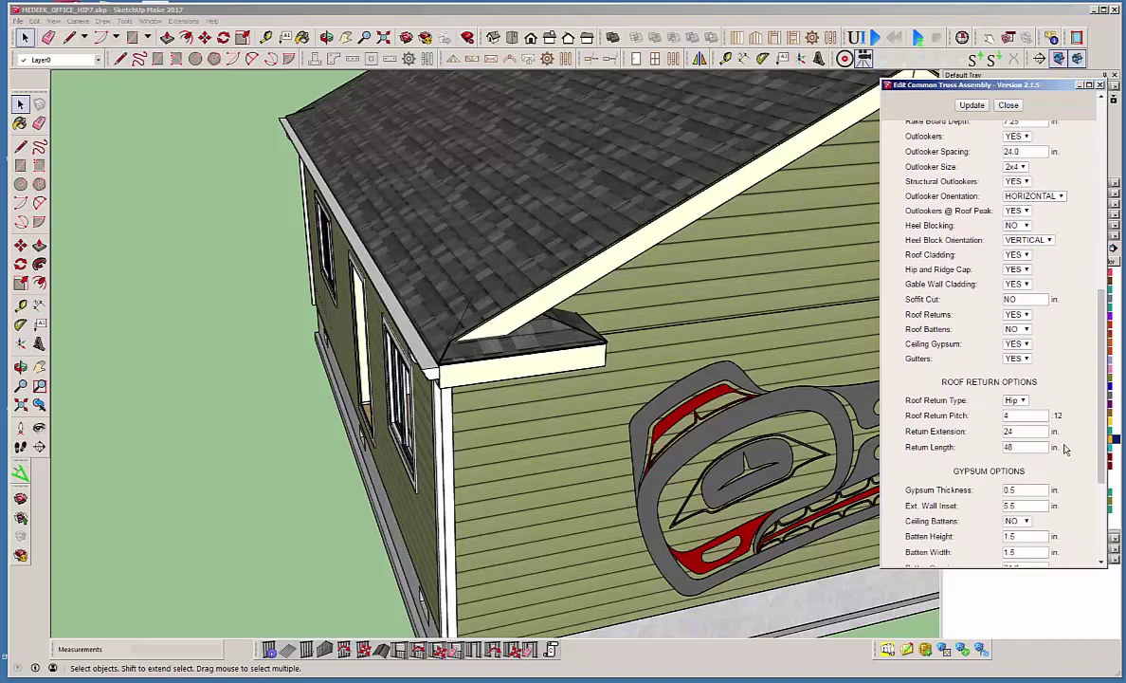
double_click(1020, 432)
text(18)
middle_drag(719, 417, 711, 371)
Set Roof Return Pitch to 3/12, rebuild the roof, and view the gable returns.
click(982, 108)
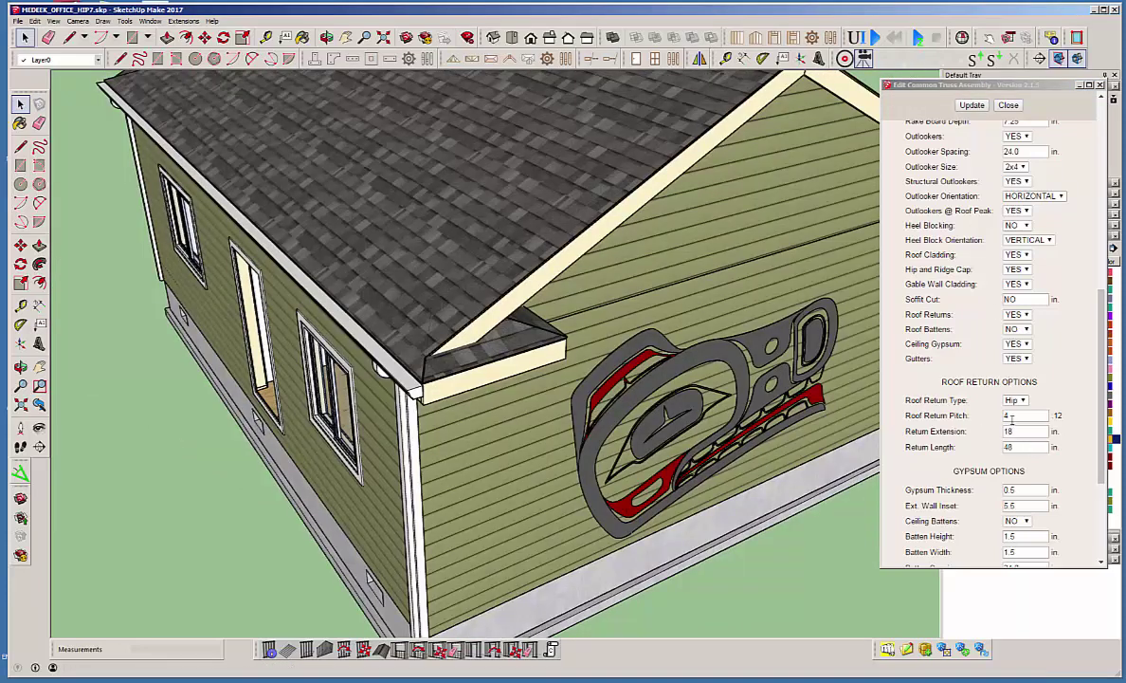
double_click(1013, 417)
text(3)
click(971, 108)
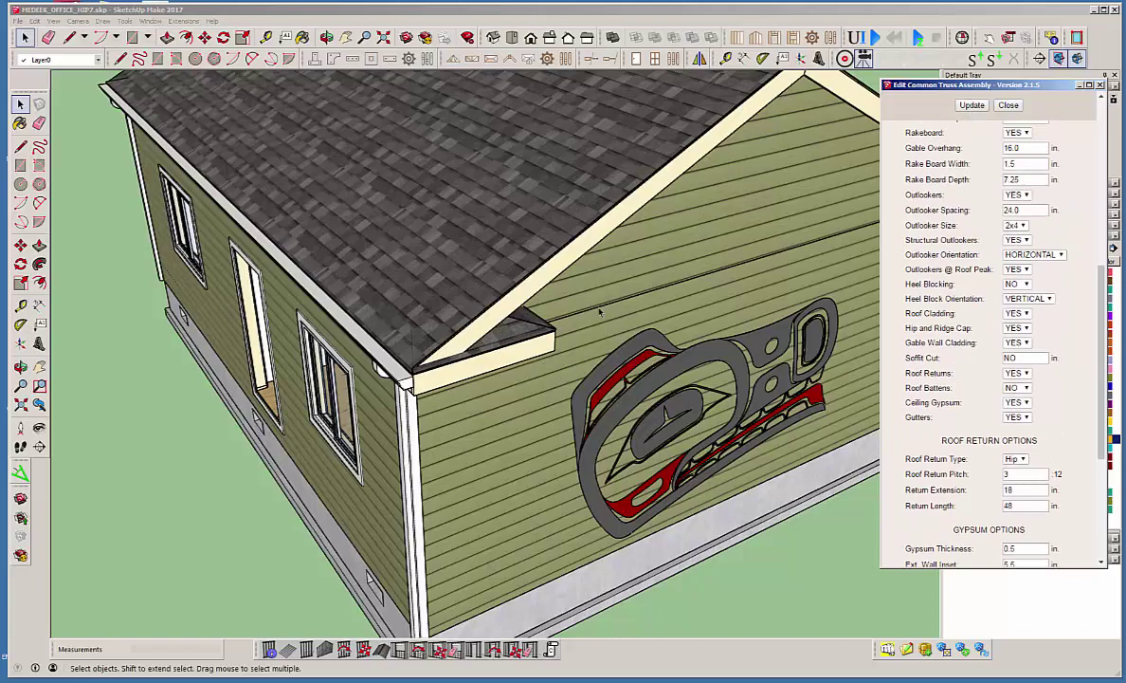
middle_drag(446, 313, 253, 302)
middle_drag(645, 295, 579, 319)
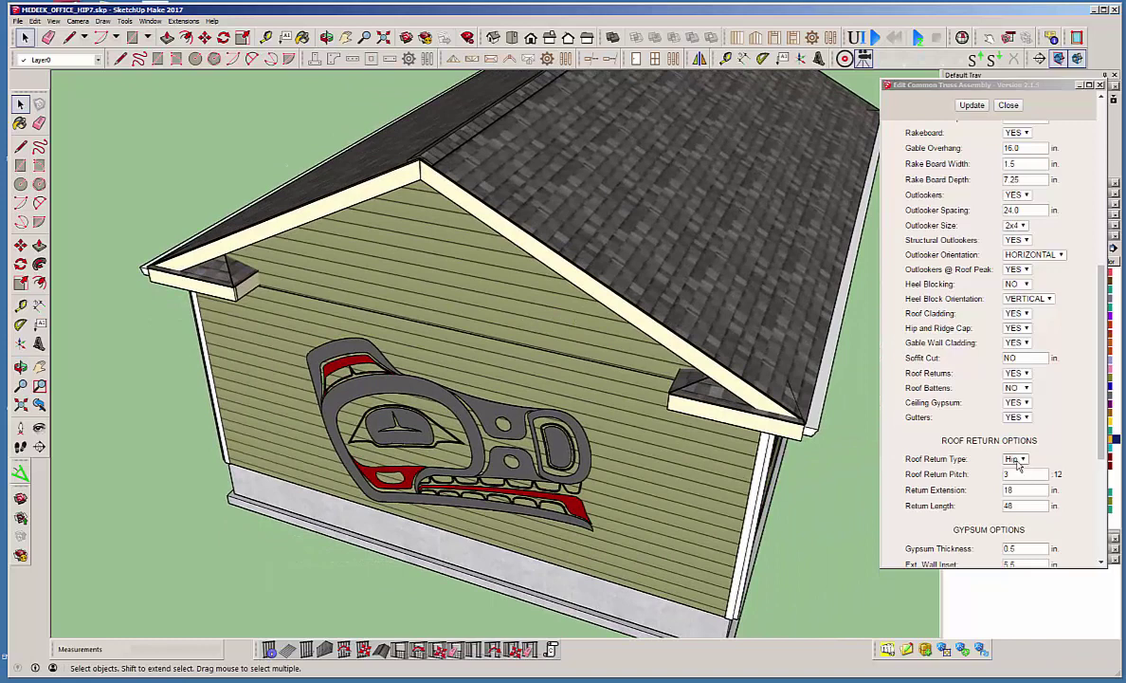
Change Roof Return Type from Hip to Full and rebuild the roof.
click(1016, 459)
click(1031, 484)
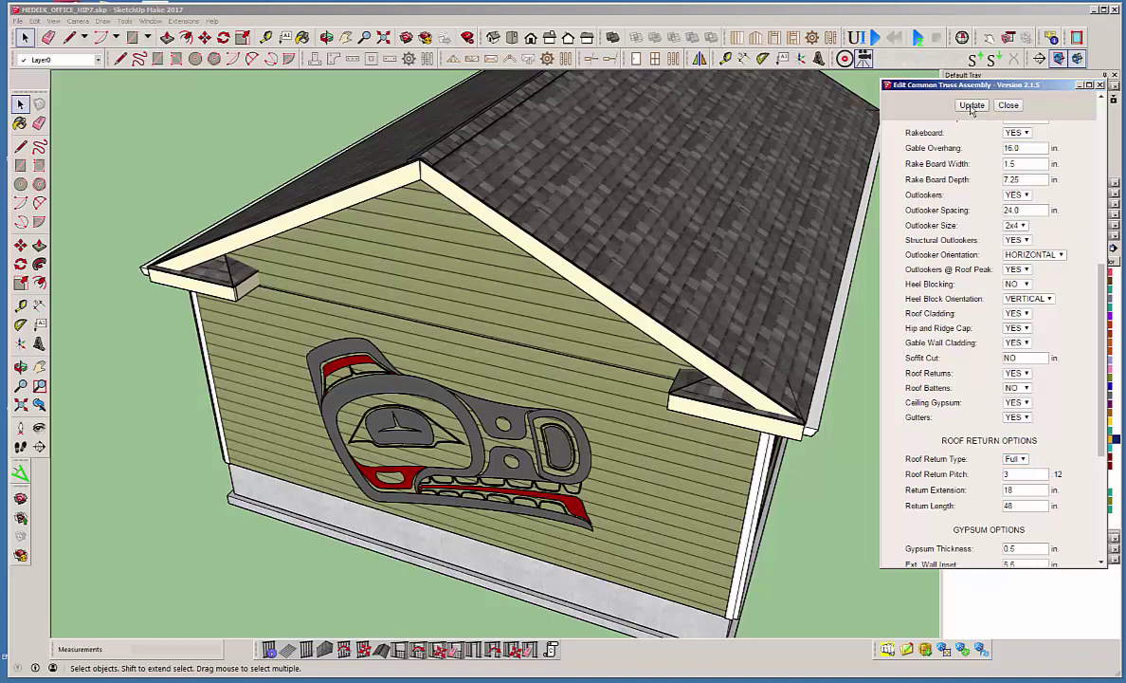
scroll(971, 110, up, 1)
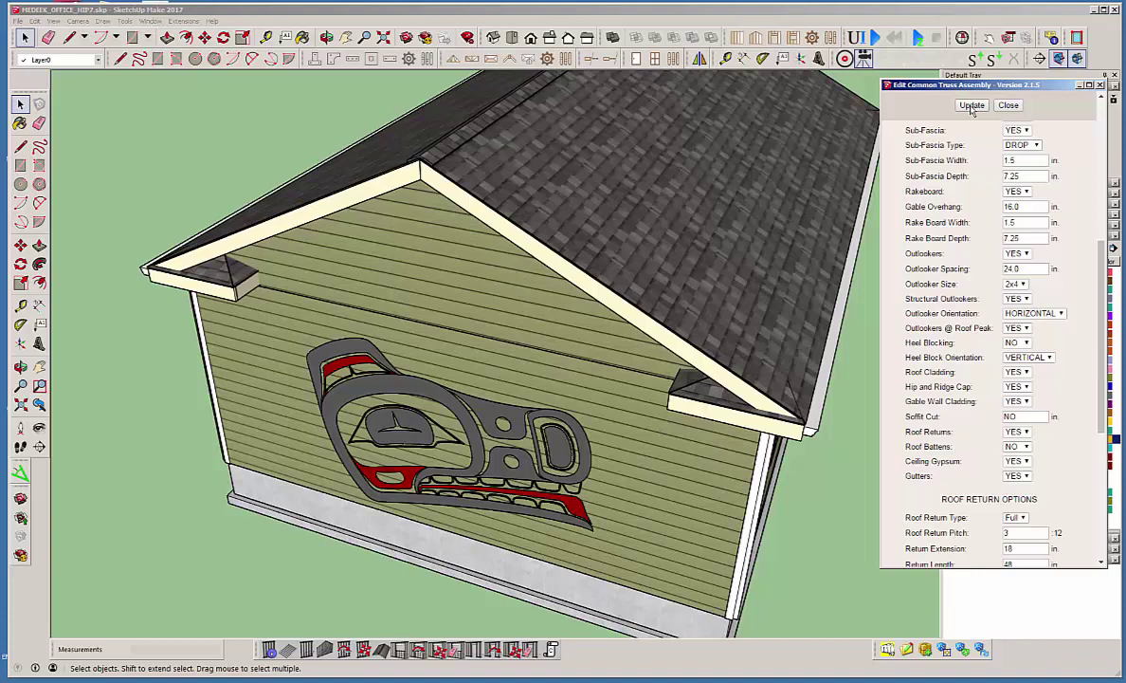
click(971, 110)
scroll(1105, 417, down, 4)
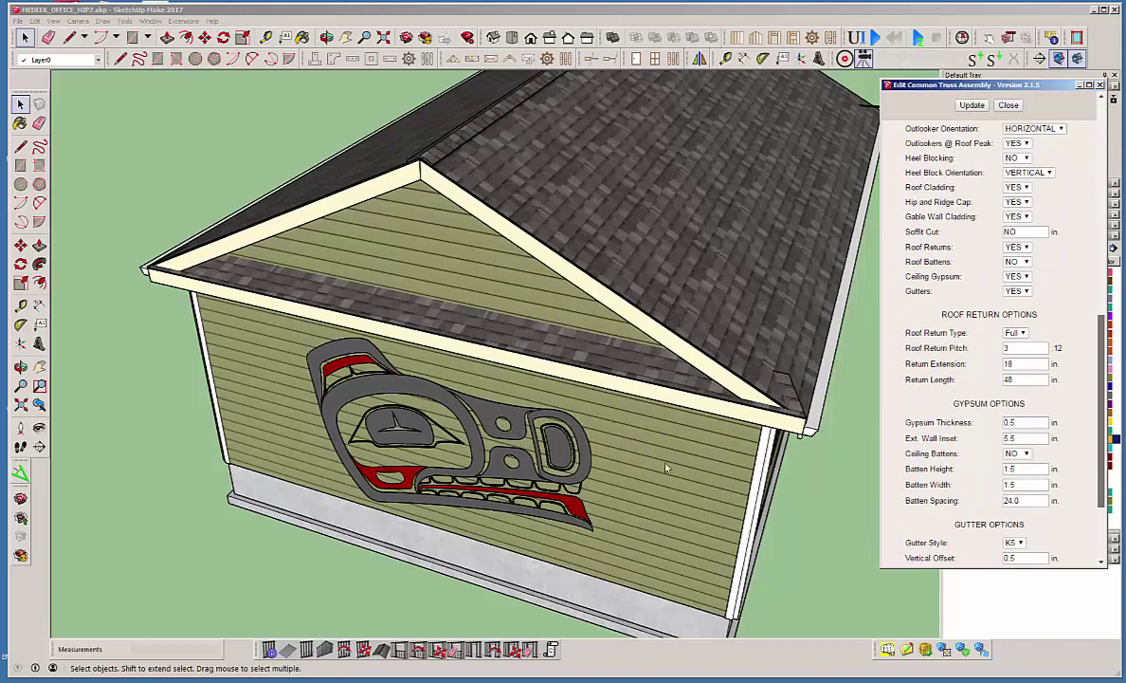
middle_drag(555, 382, 721, 389)
scroll(573, 399, down, 3)
Close the truss editor and open Medeek Global Settings, moving through Layers to Materials.
click(1008, 105)
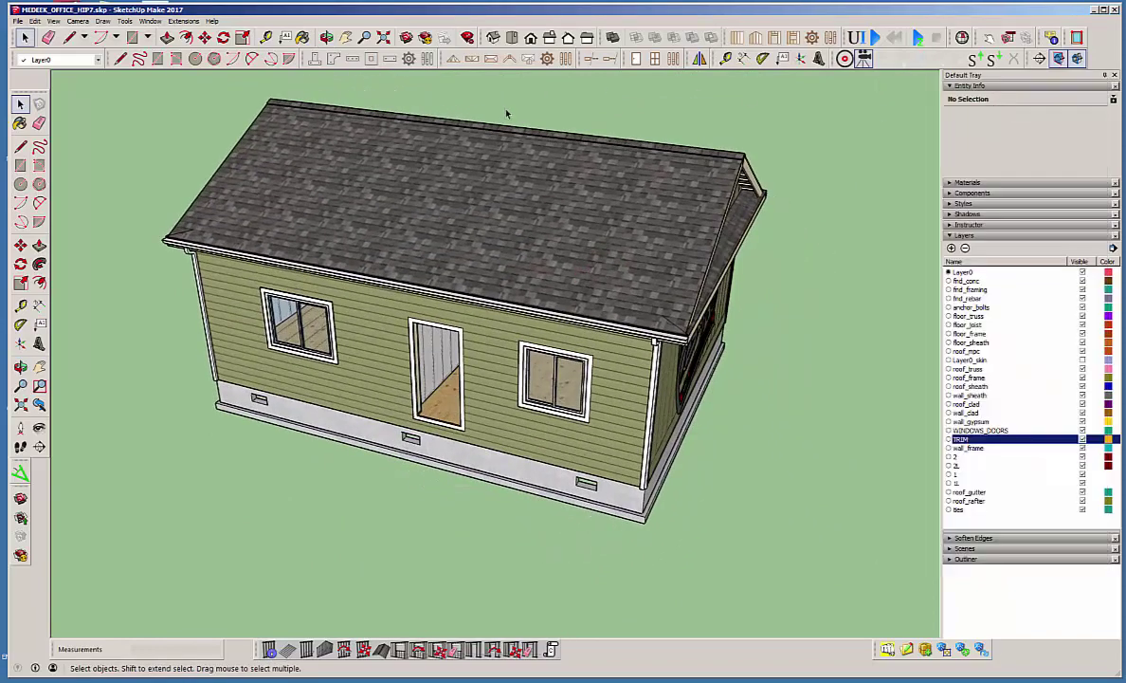
click(566, 59)
drag(516, 84, 569, 108)
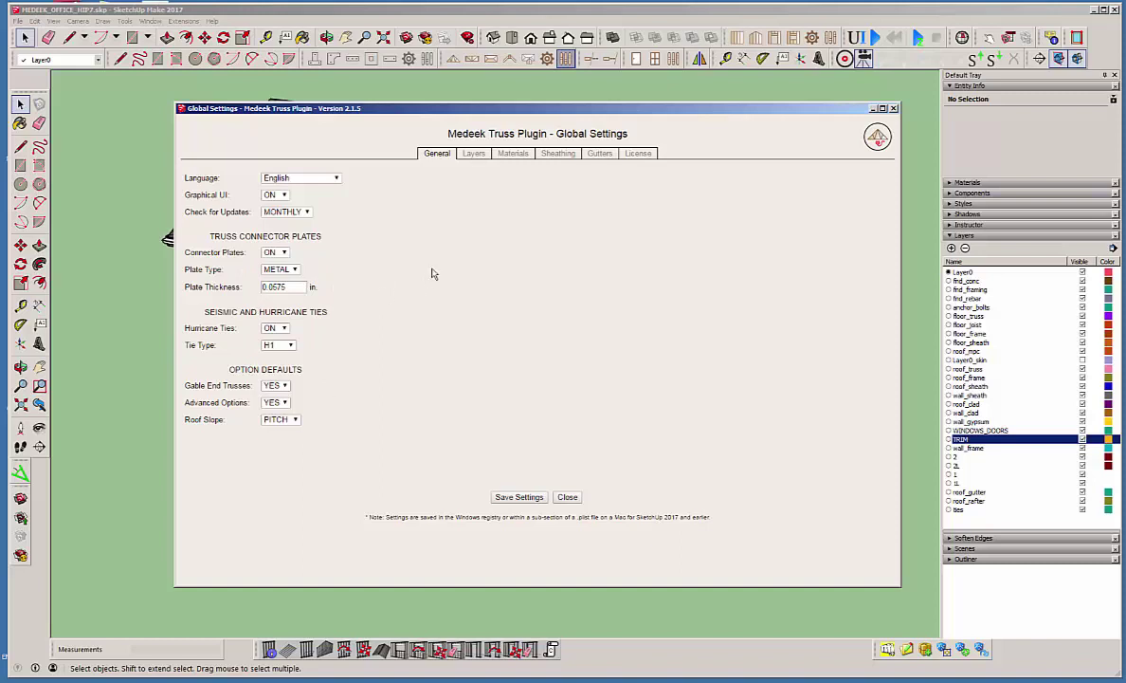
click(474, 153)
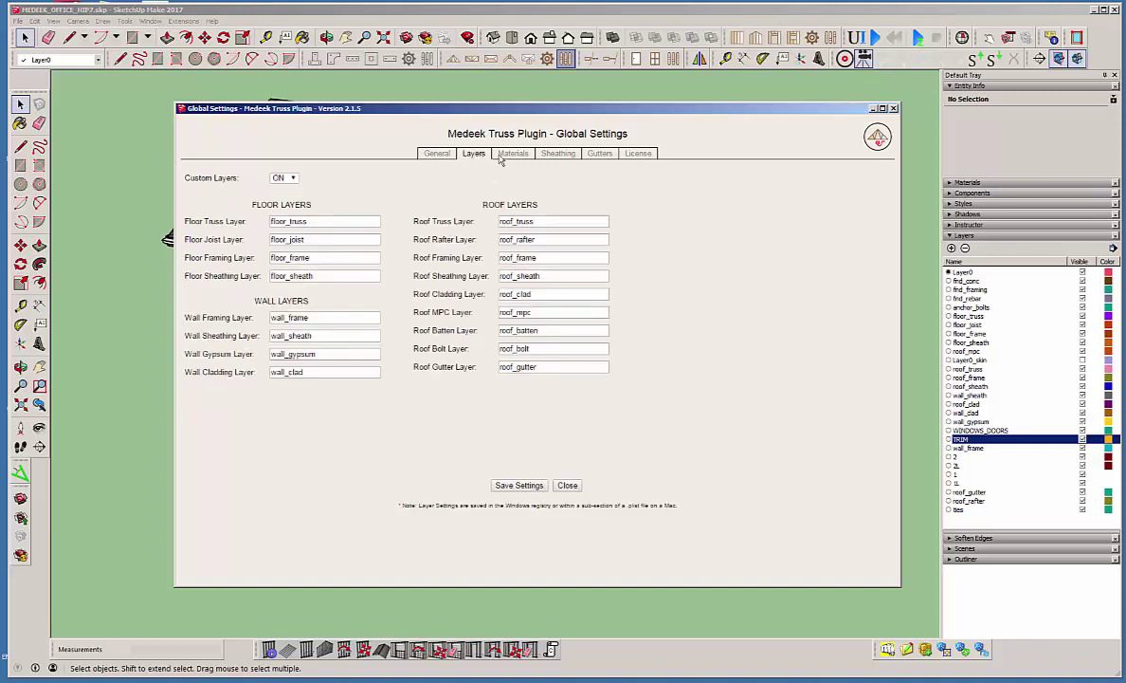
click(512, 155)
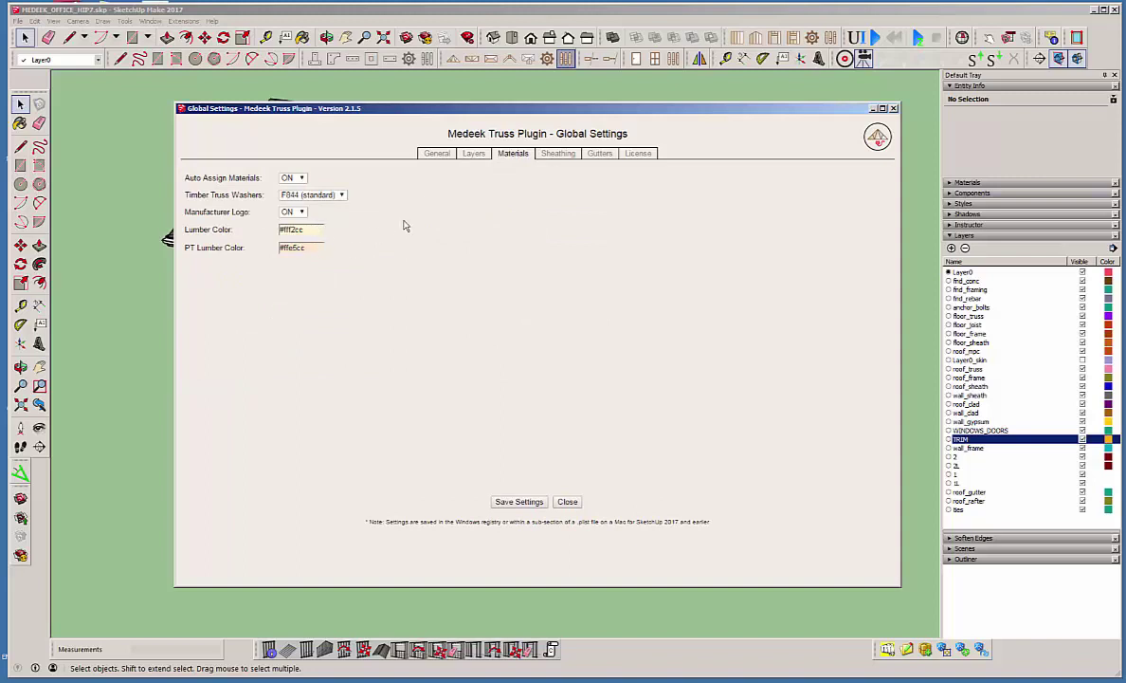
Open the Sheathing tab and trial gypsum colours before restoring #f9f9fe.
click(553, 156)
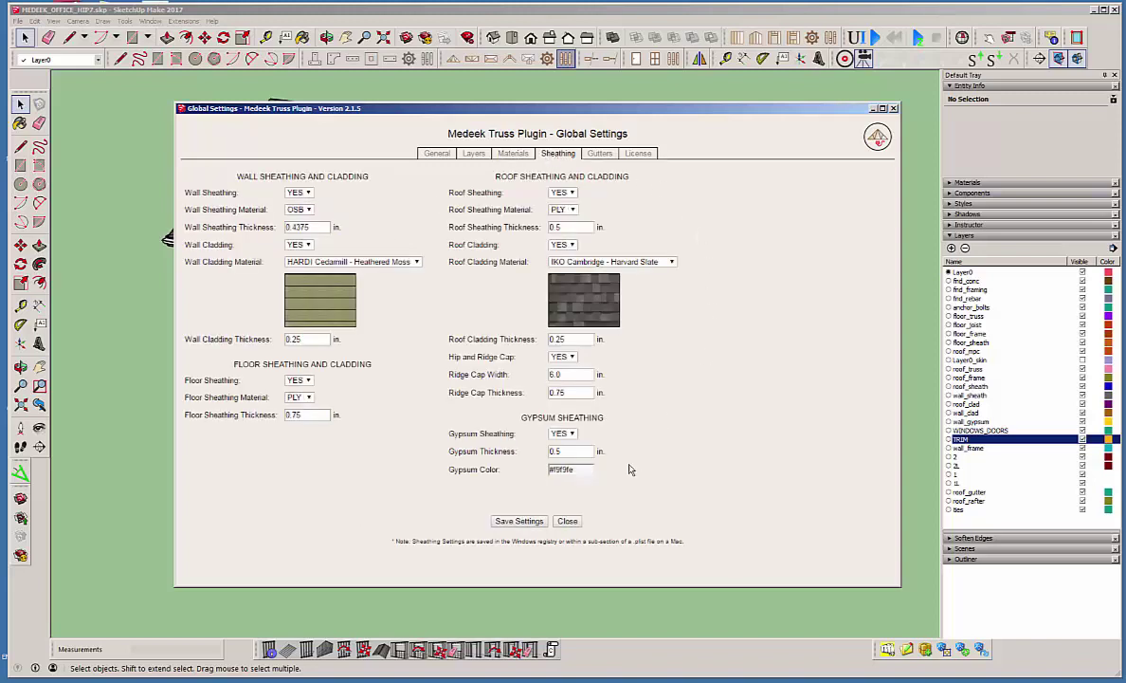
click(587, 469)
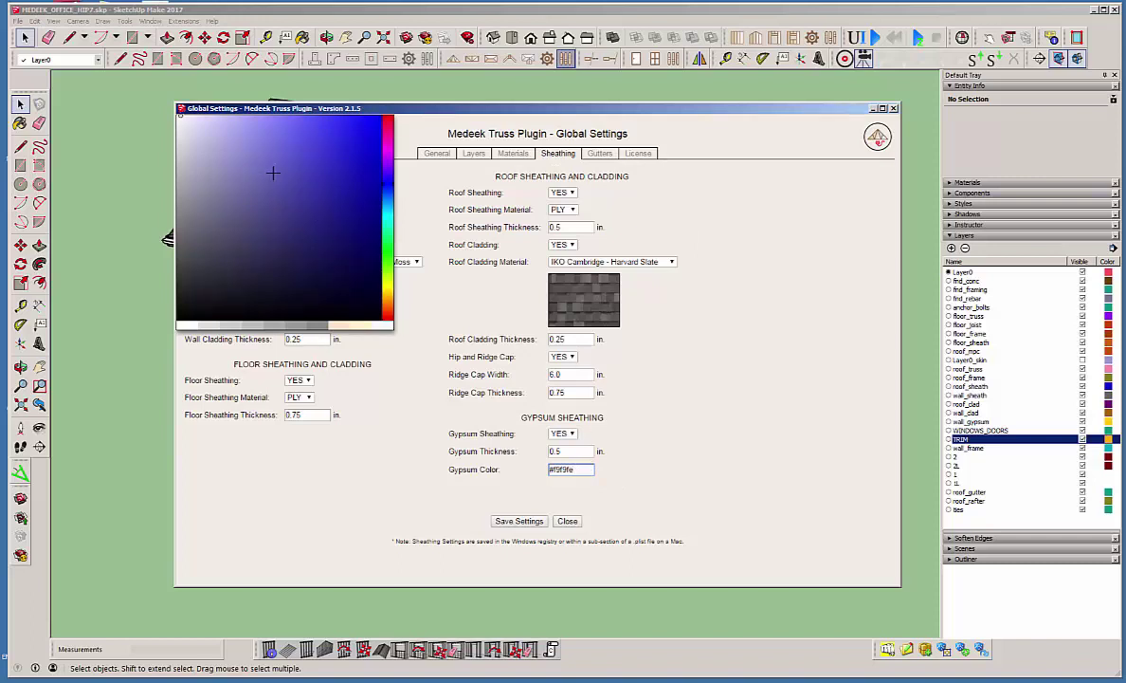
click(287, 154)
click(226, 204)
click(330, 158)
click(380, 328)
click(420, 292)
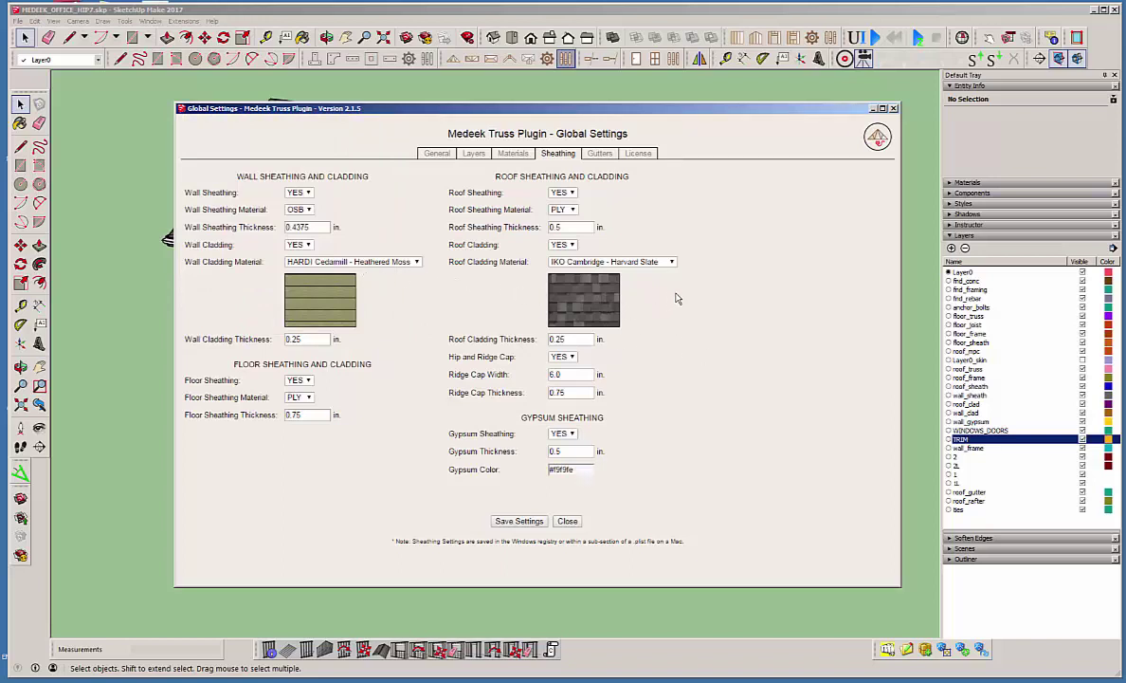
Choose IKO Cambridge - Dual Grey as the roof cladding material and save the settings.
click(673, 262)
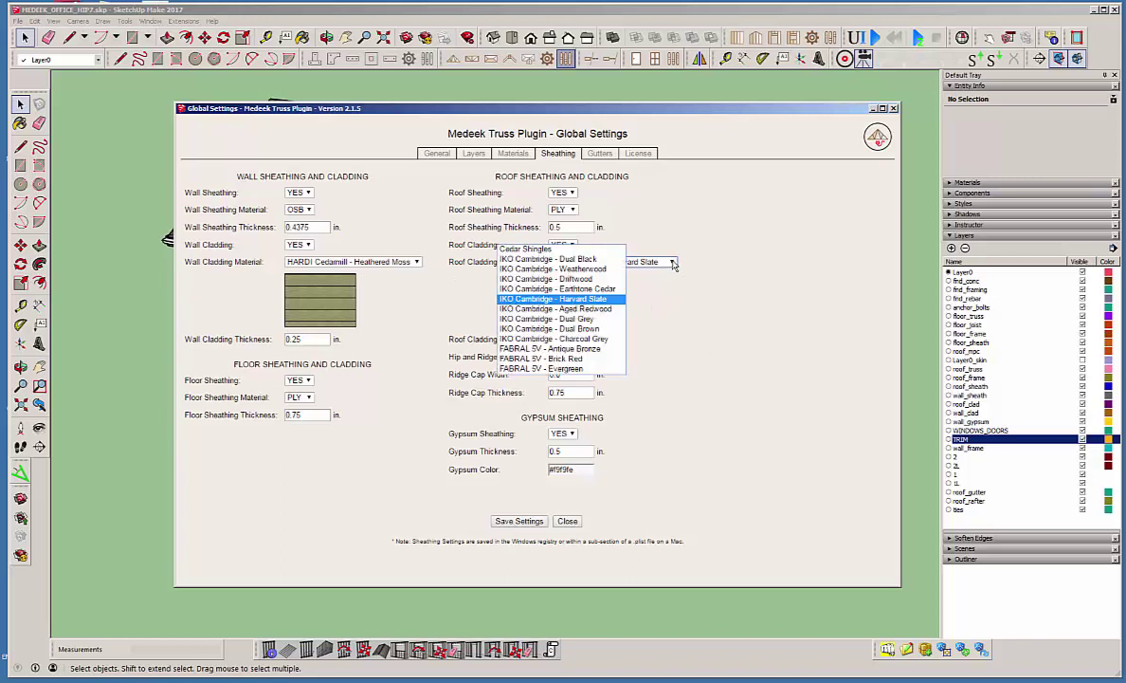
click(588, 270)
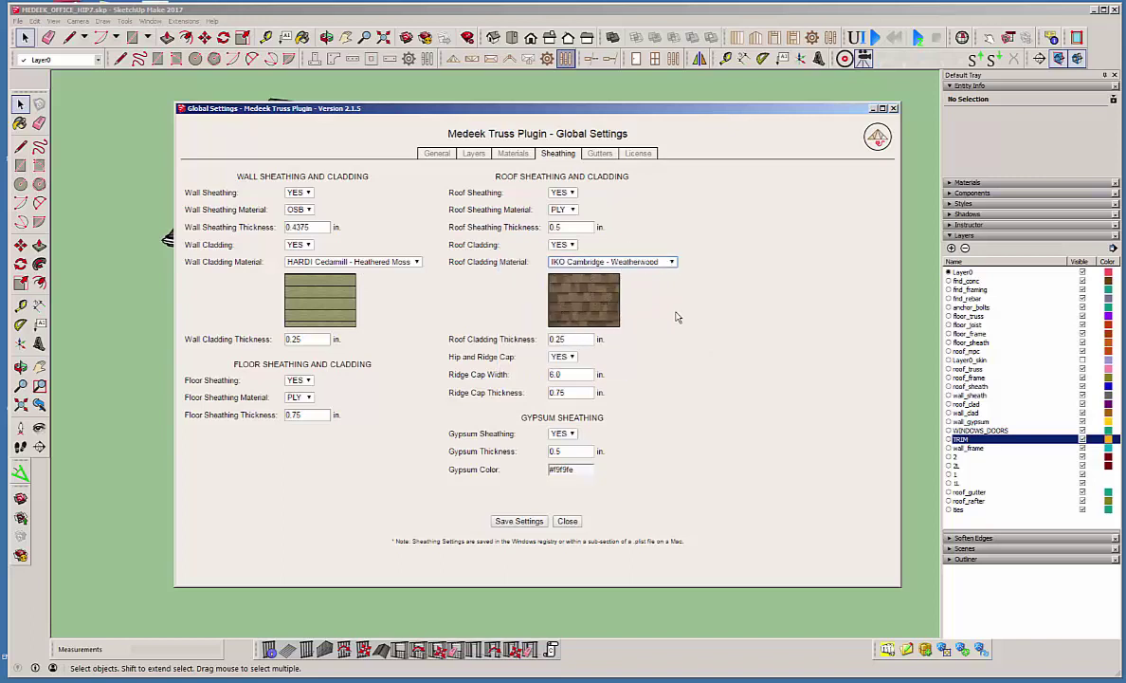
click(670, 261)
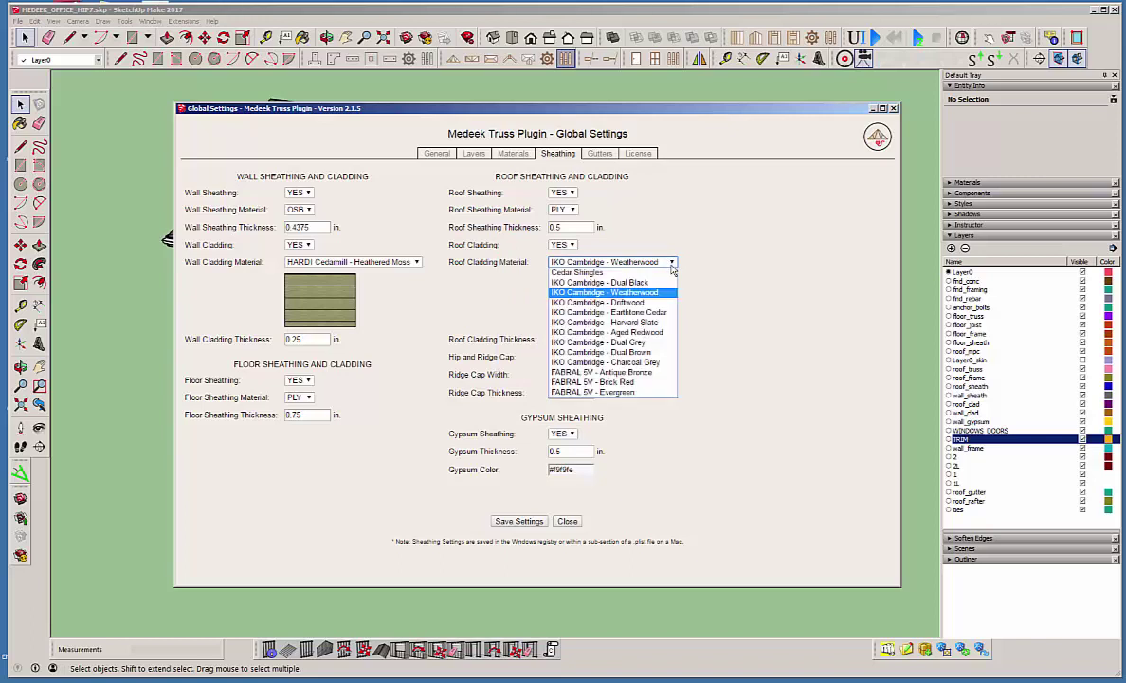
click(642, 282)
click(637, 261)
click(625, 341)
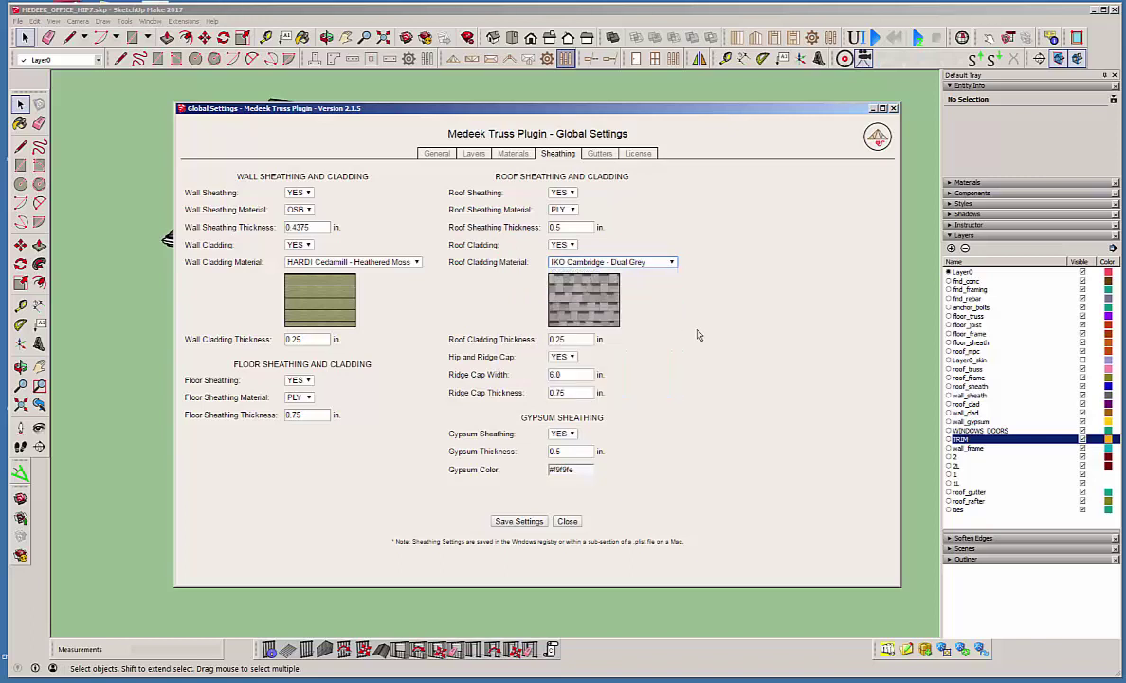
click(518, 520)
Close global settings and reopen Edit Truss Assembly from the truss group's context menu.
click(567, 520)
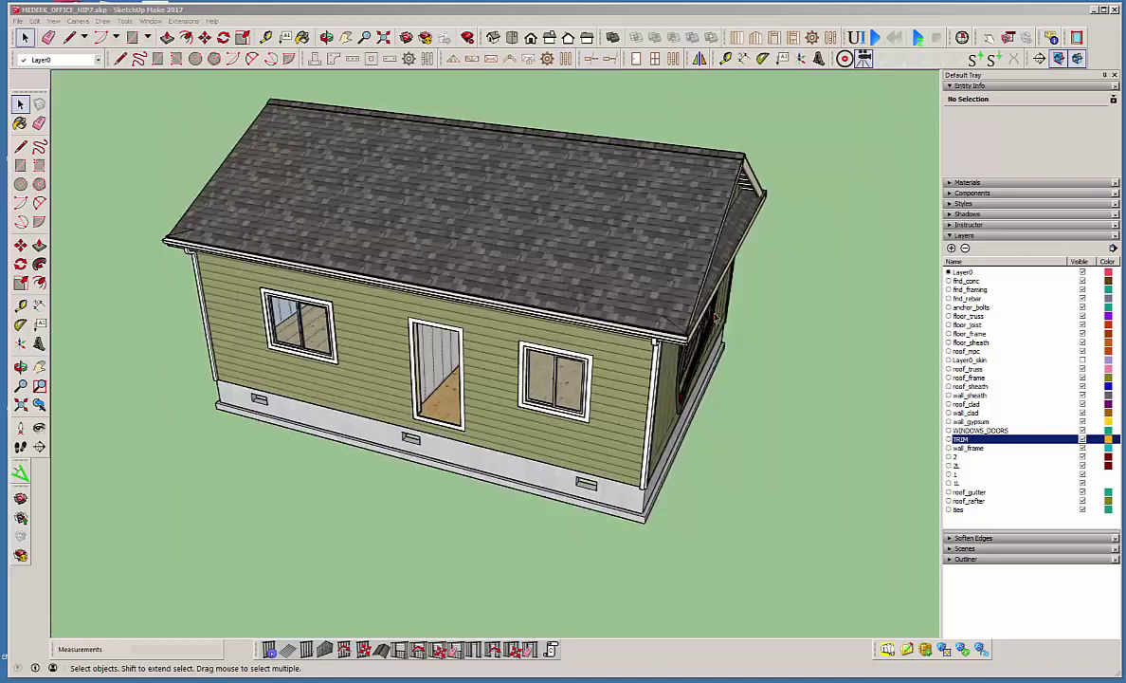
middle_drag(533, 290, 502, 240)
right_click(541, 258)
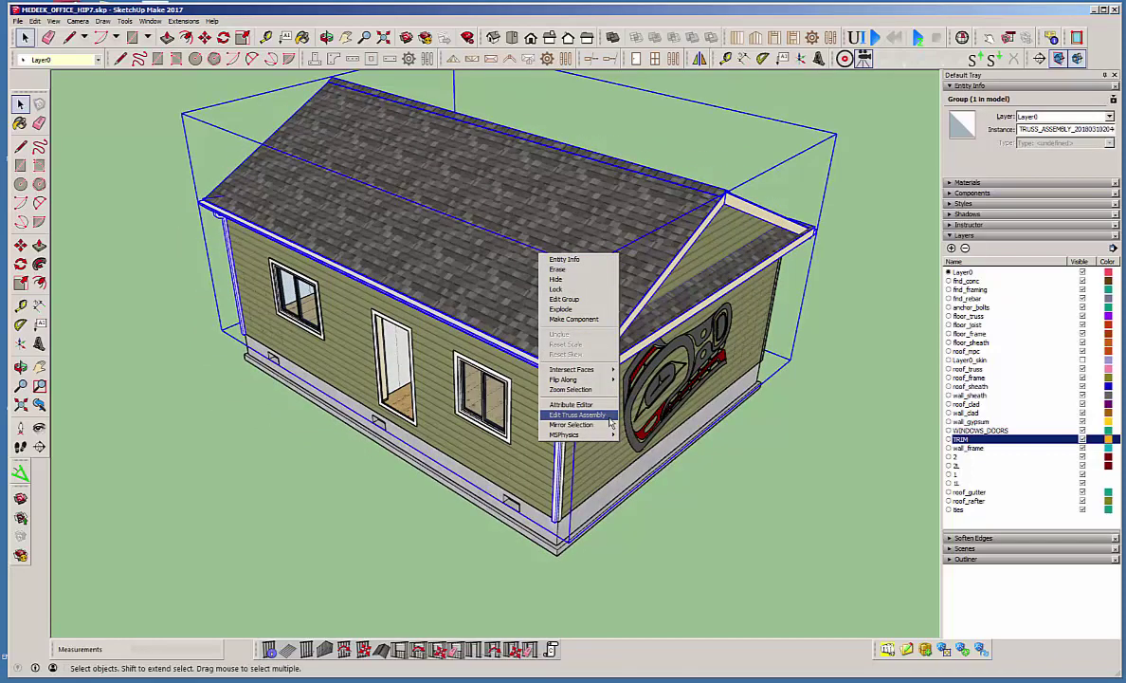
click(580, 414)
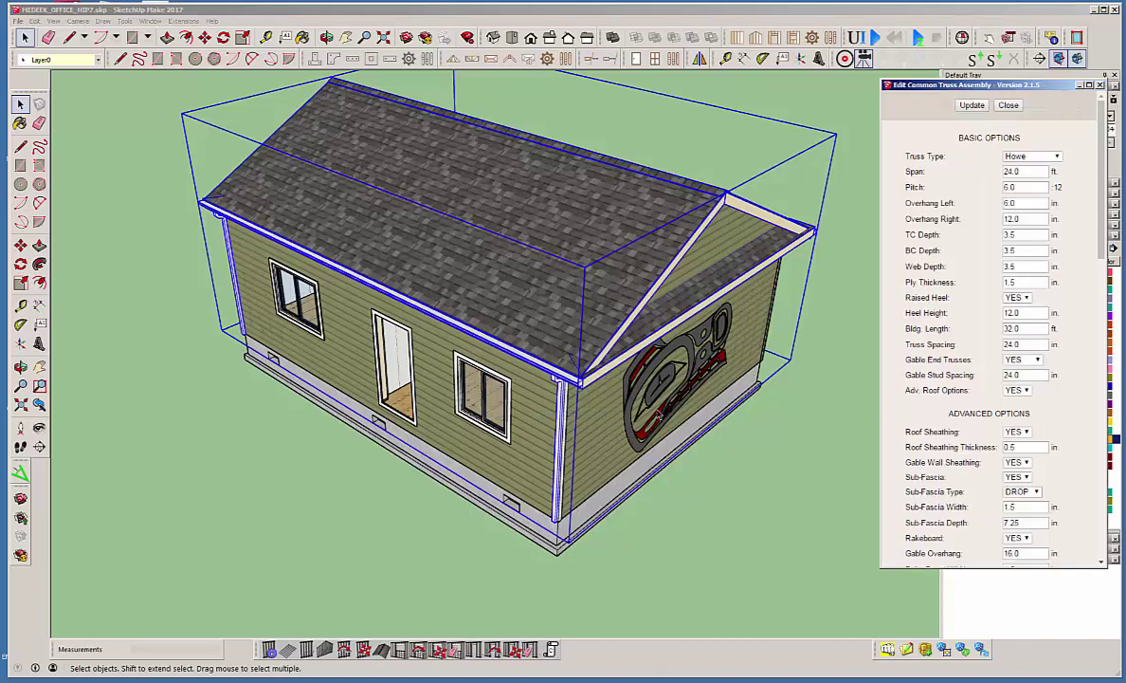
click(806, 398)
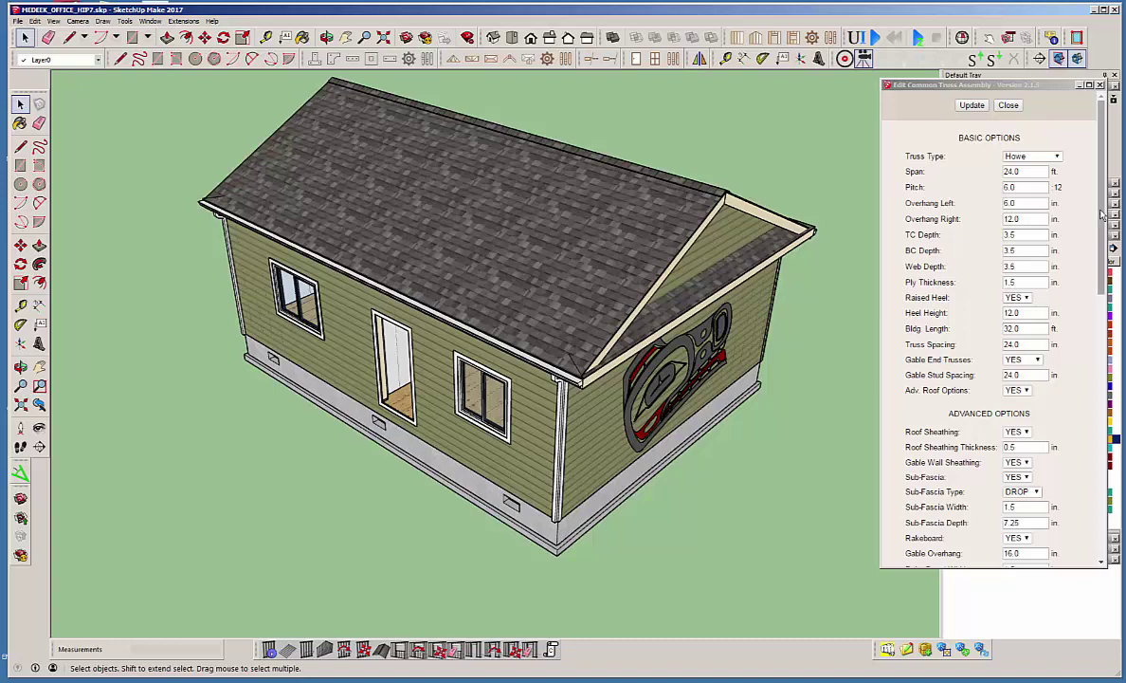
Stretch the truss editor taller to show more of its rows.
drag(1101, 211, 1103, 458)
scroll(999, 379, up, 10)
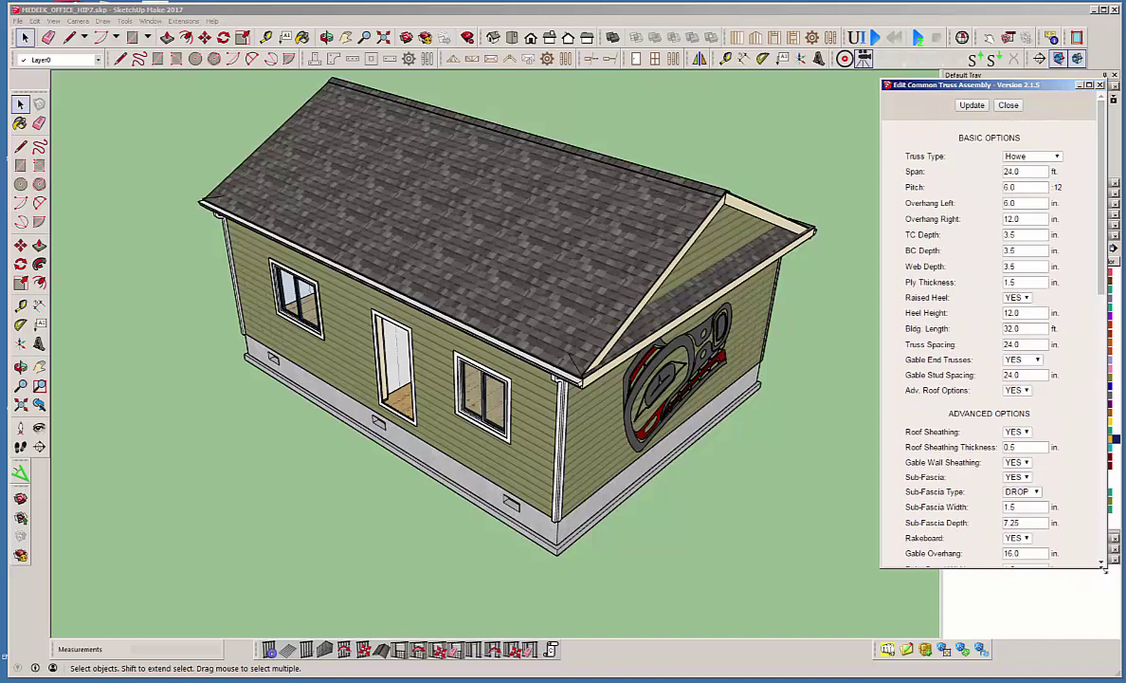
drag(1104, 574, 1104, 626)
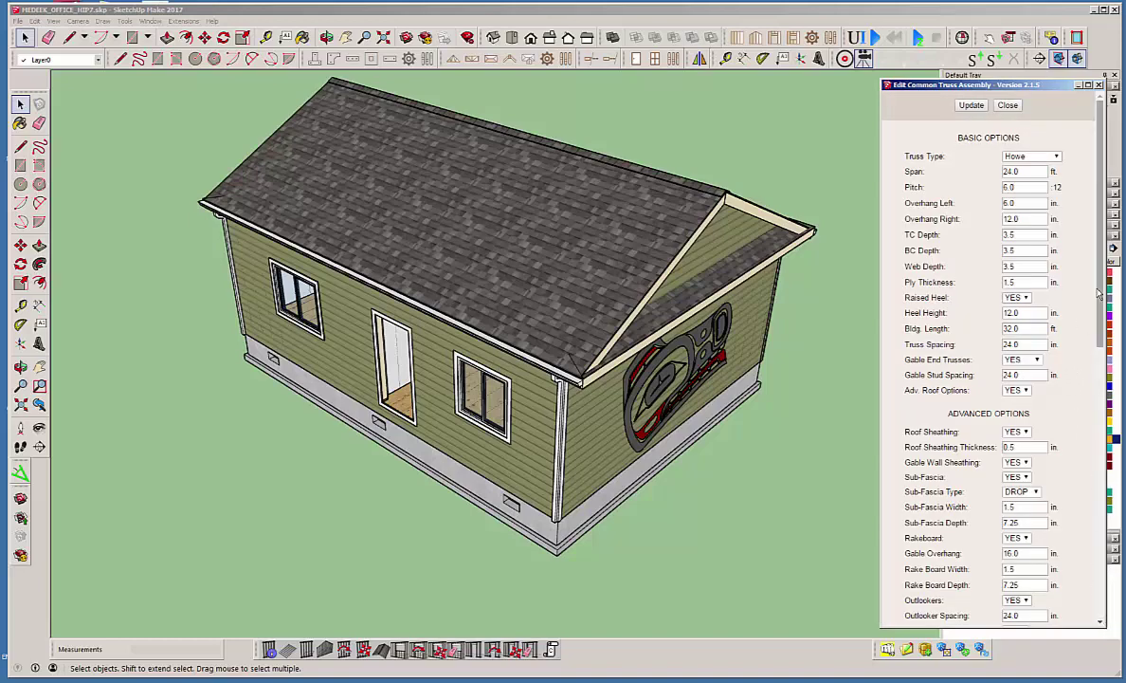
drag(1101, 317, 1113, 275)
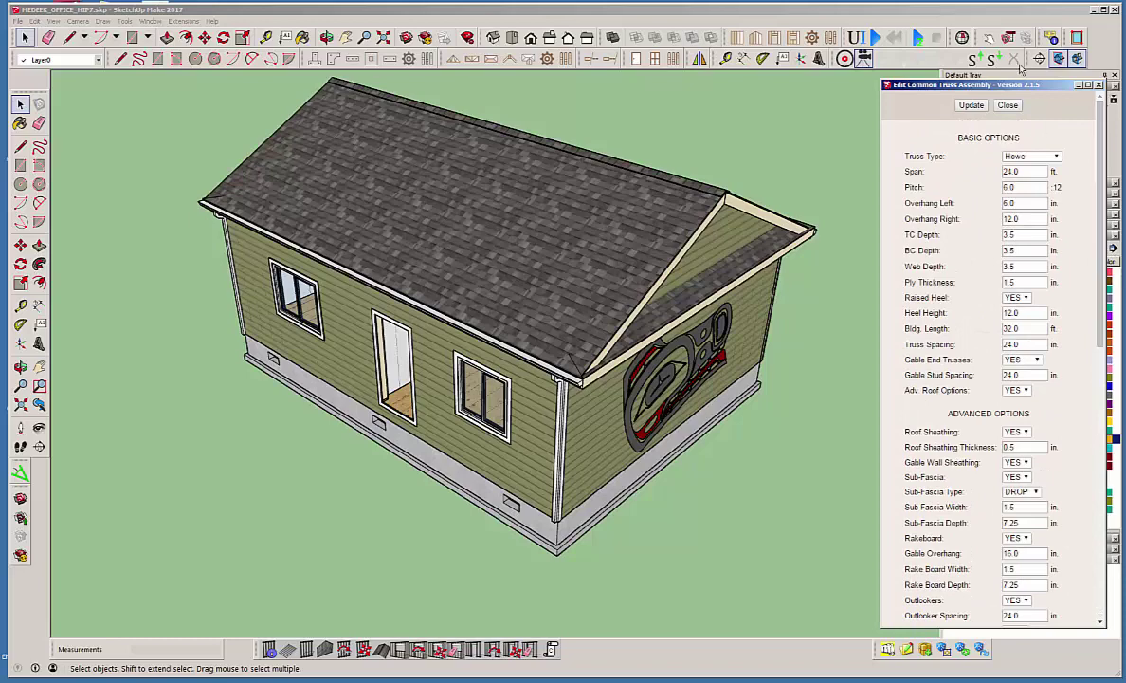
Move the truss editor higher and drag its corner to enlarge it.
drag(1023, 88, 1016, 48)
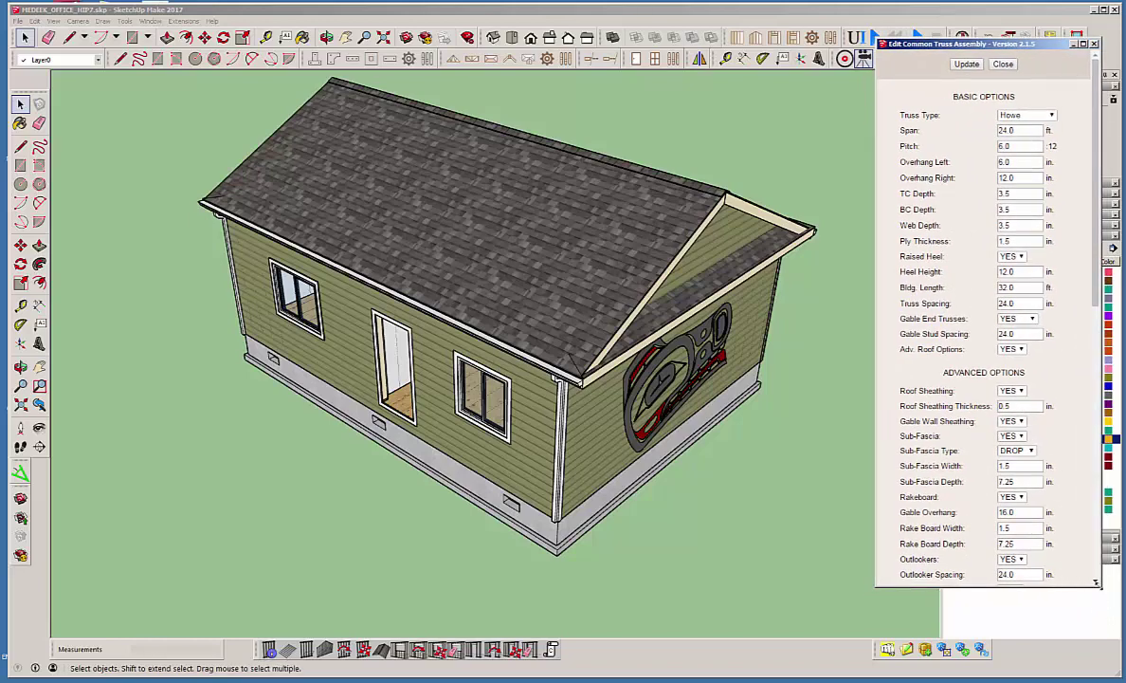
drag(1098, 582, 1107, 644)
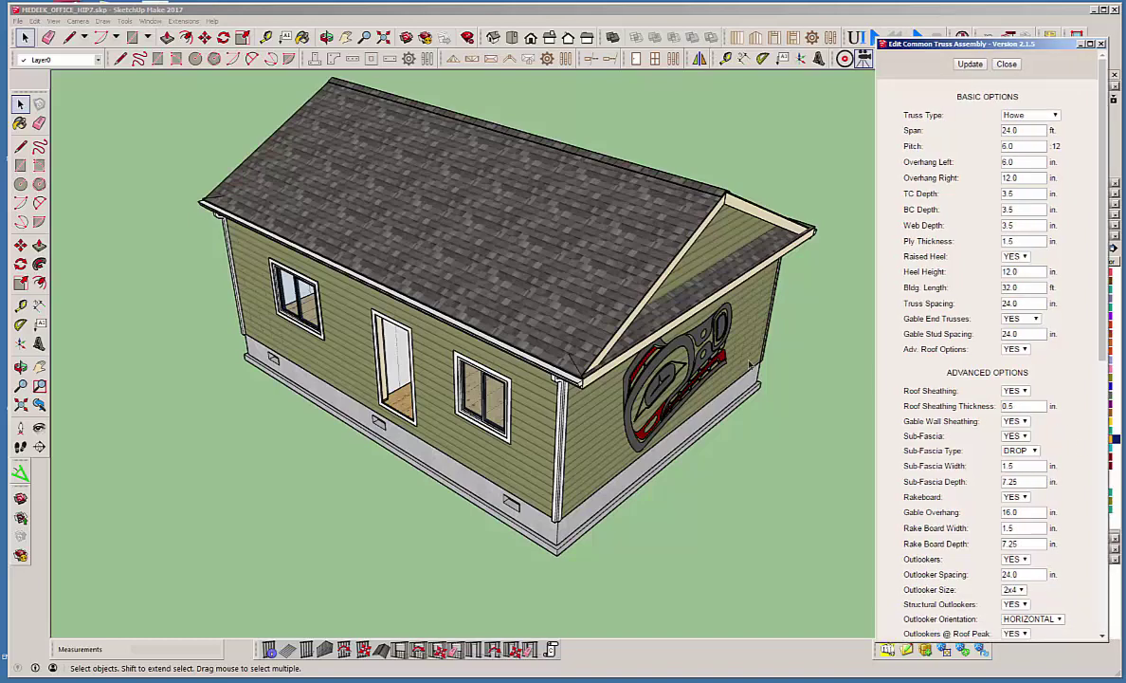